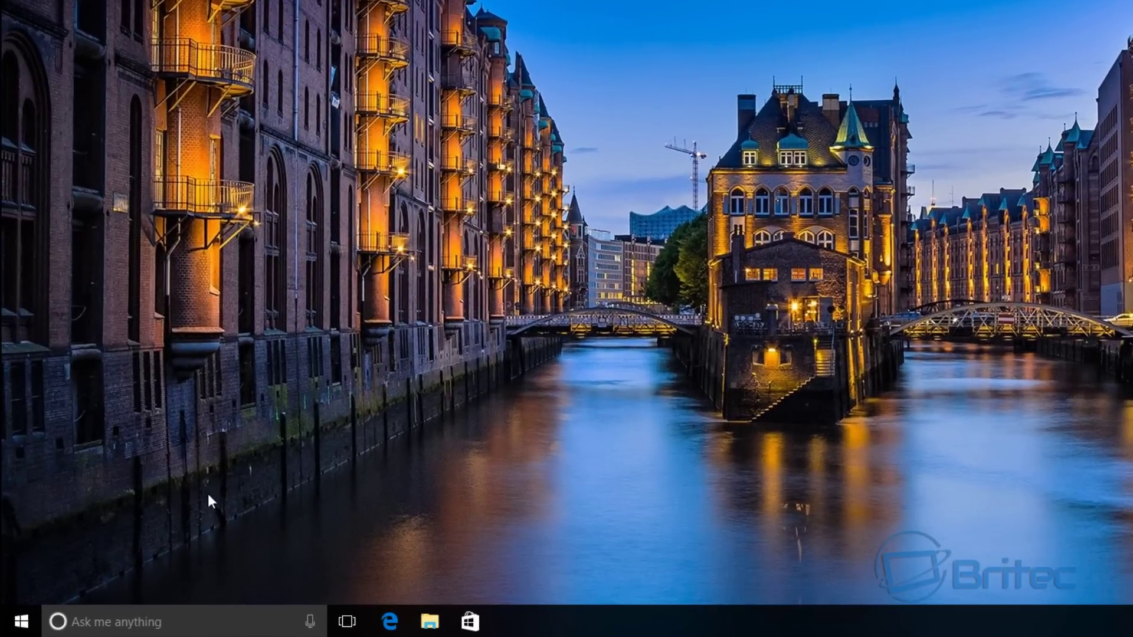
Open Control Panel, switch View by to Large icons and back to Category, then enter User Accounts.
right_click(22, 622)
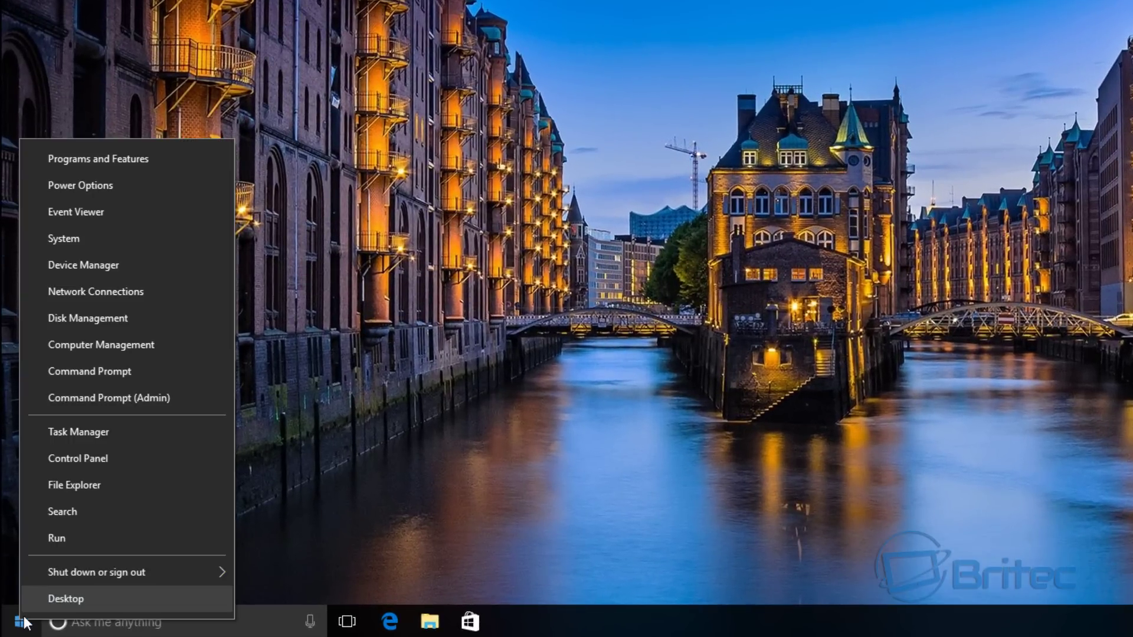
click(113, 462)
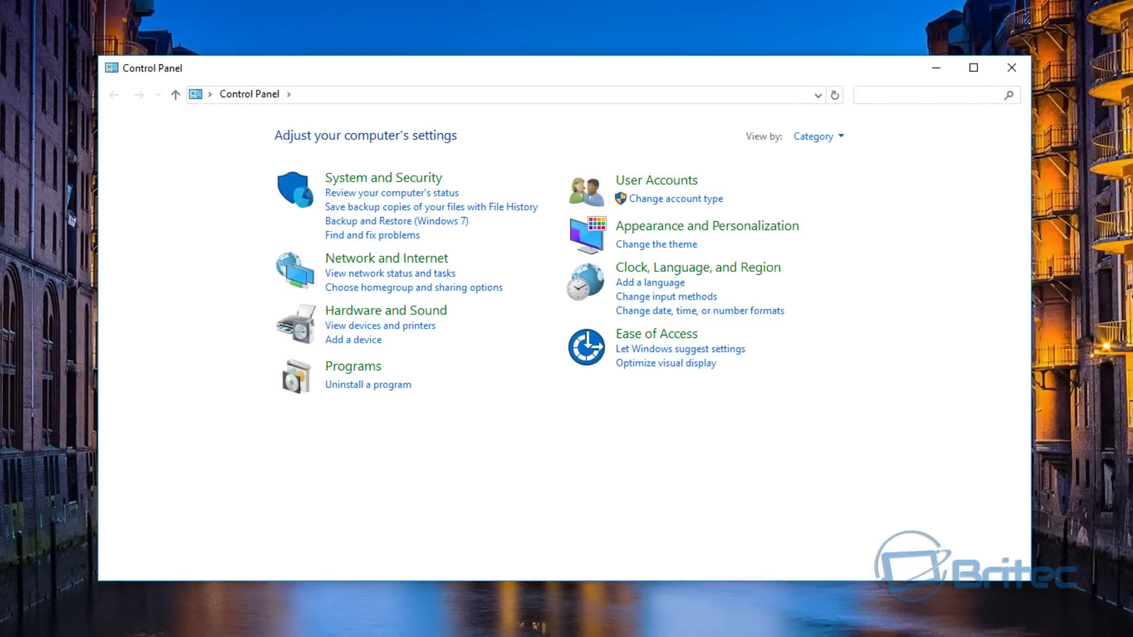
click(830, 137)
click(833, 180)
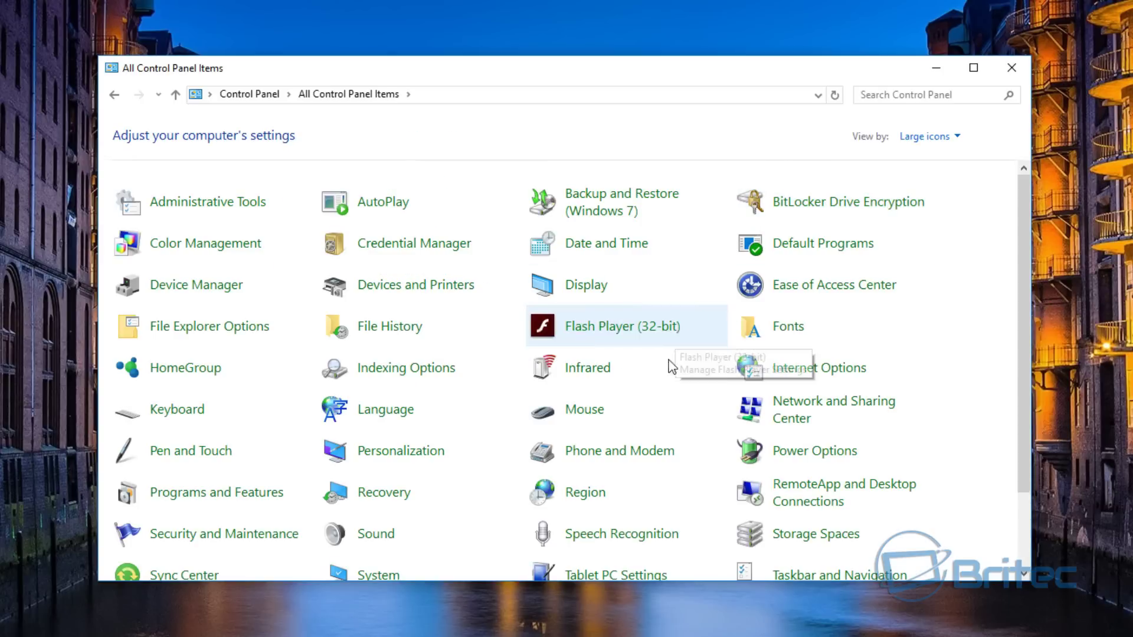
scroll(671, 366, down, 2)
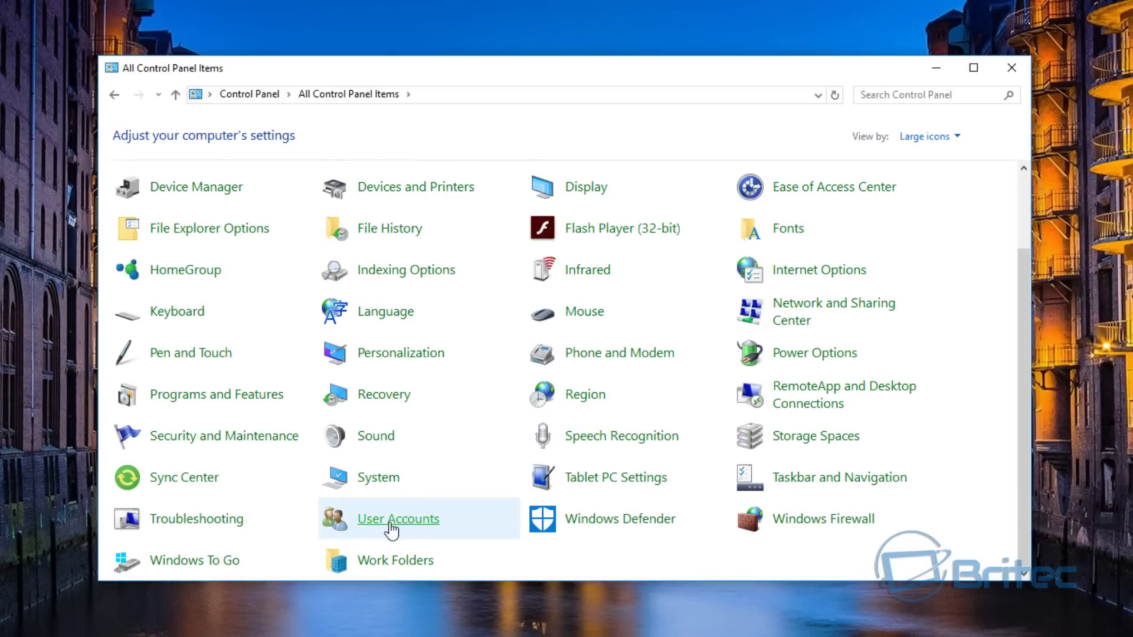
click(943, 138)
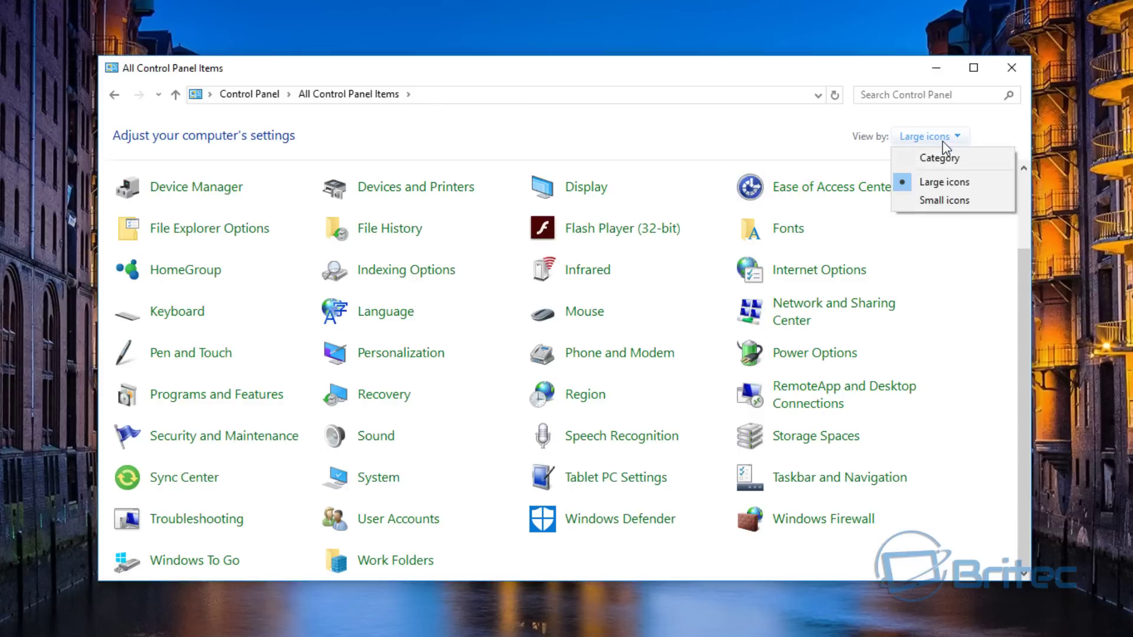
click(939, 157)
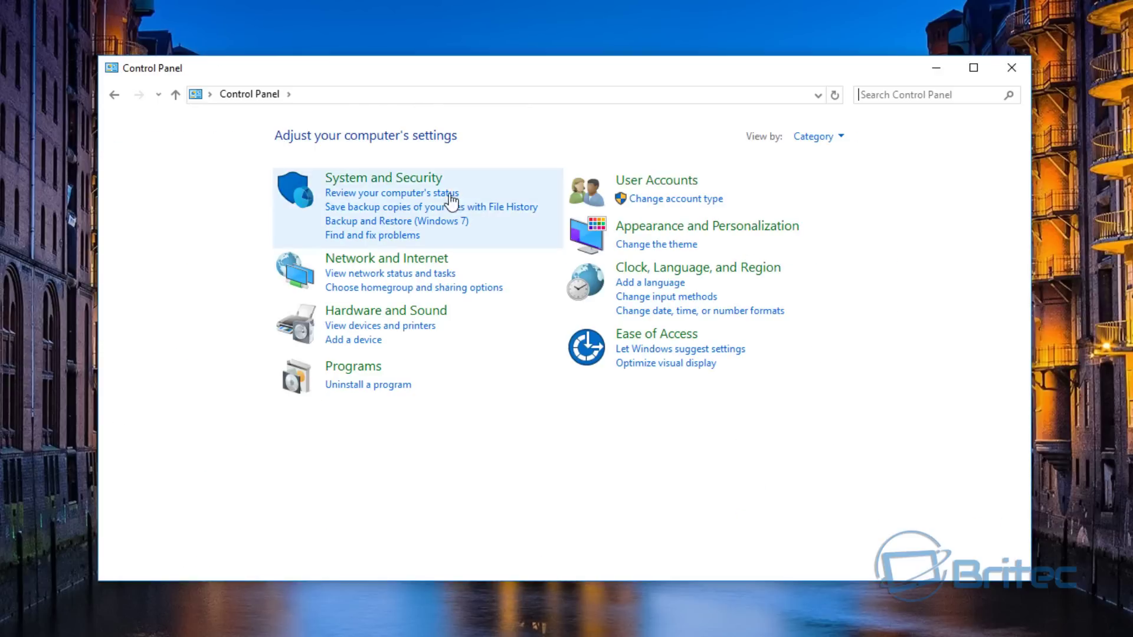
click(670, 183)
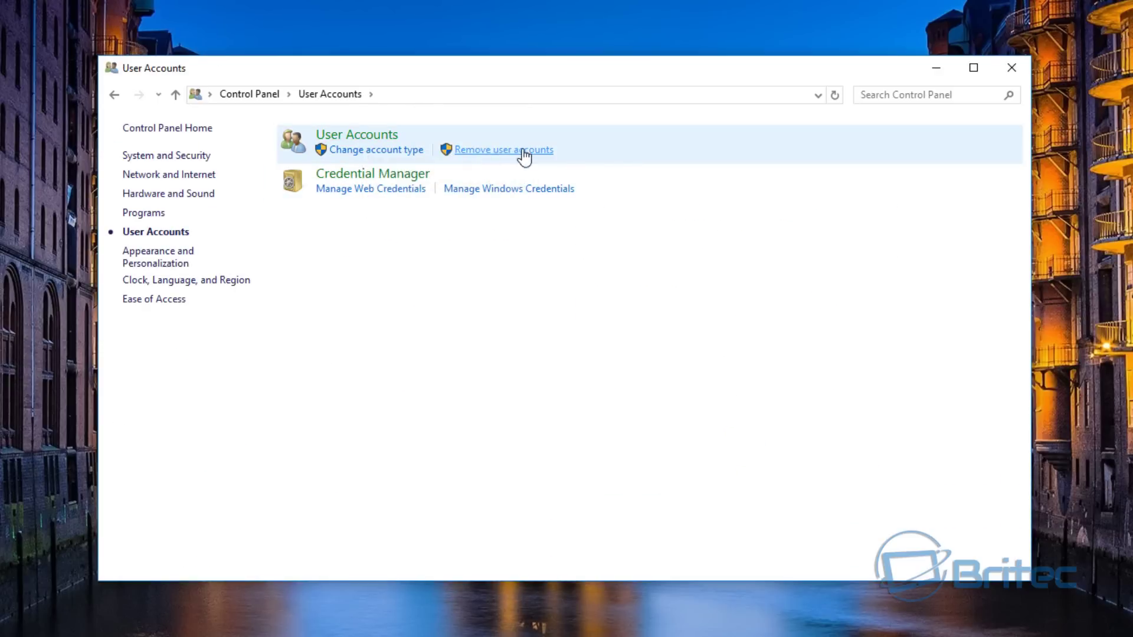
Change your own account name to a new name ending in 1 and confirm with Change Name.
click(357, 138)
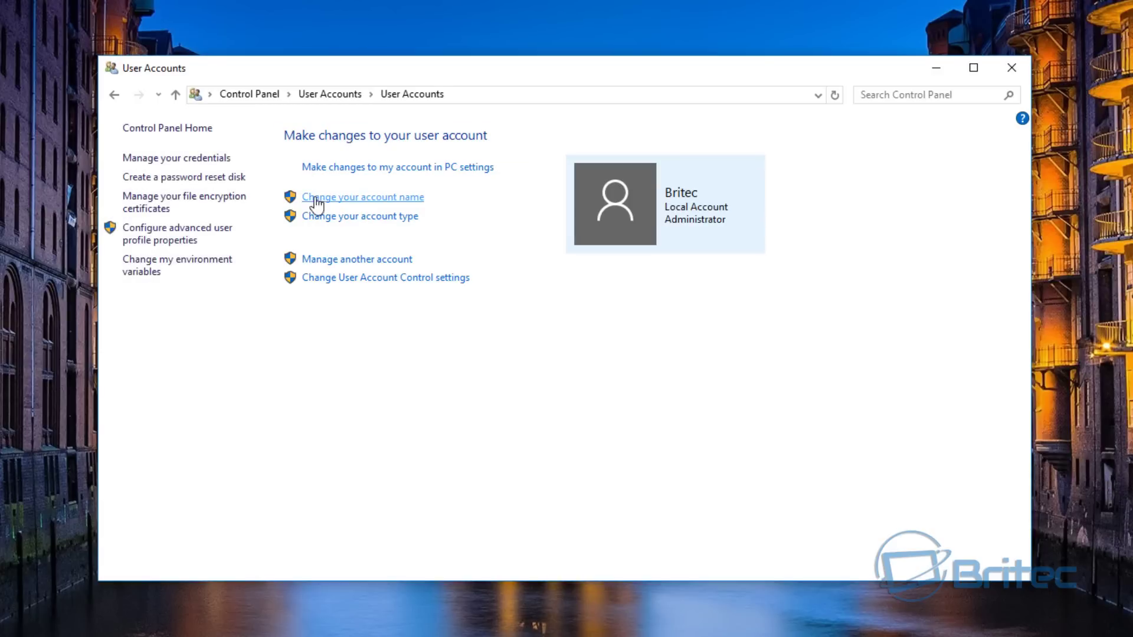
click(383, 199)
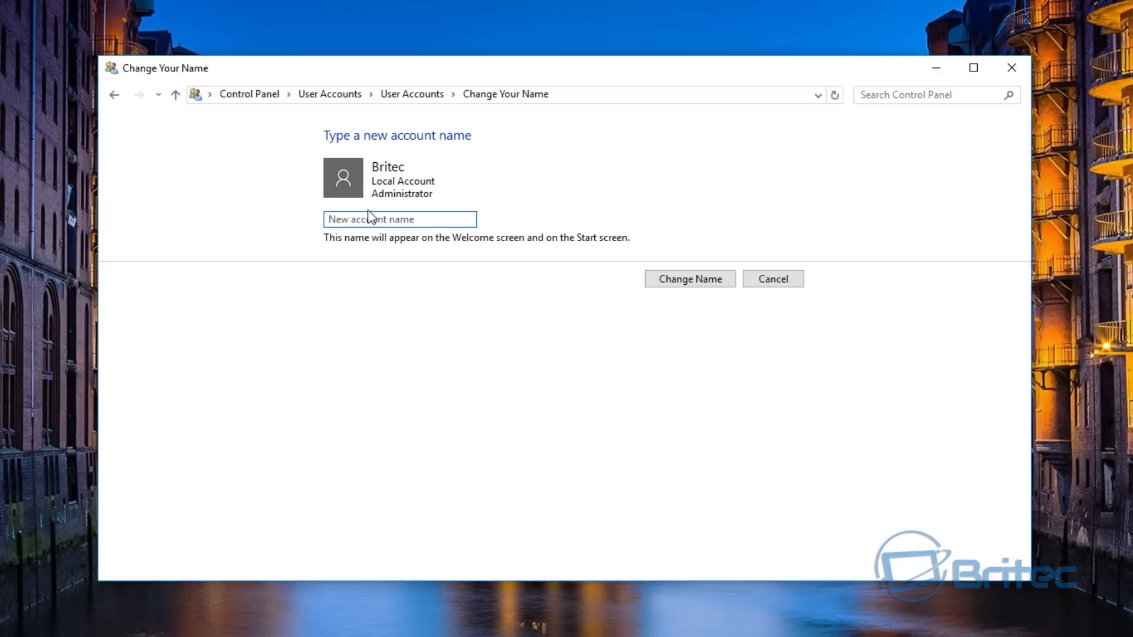
click(362, 219)
text(Britec1)
click(679, 283)
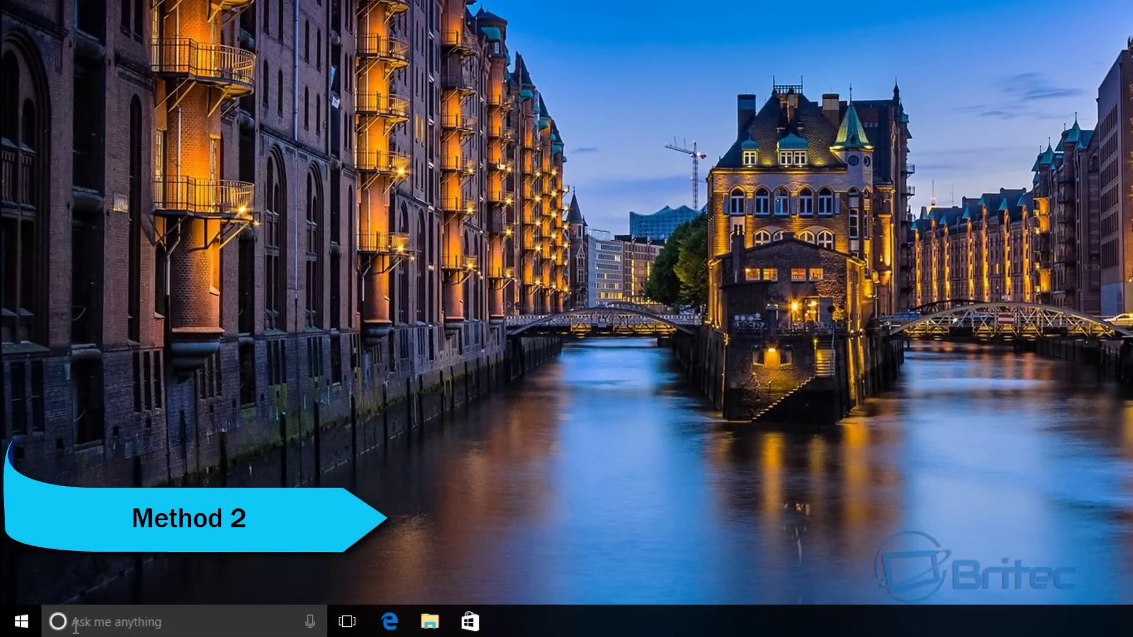
Type lusrmgr.msc into the taskbar search and launch the best match.
click(75, 626)
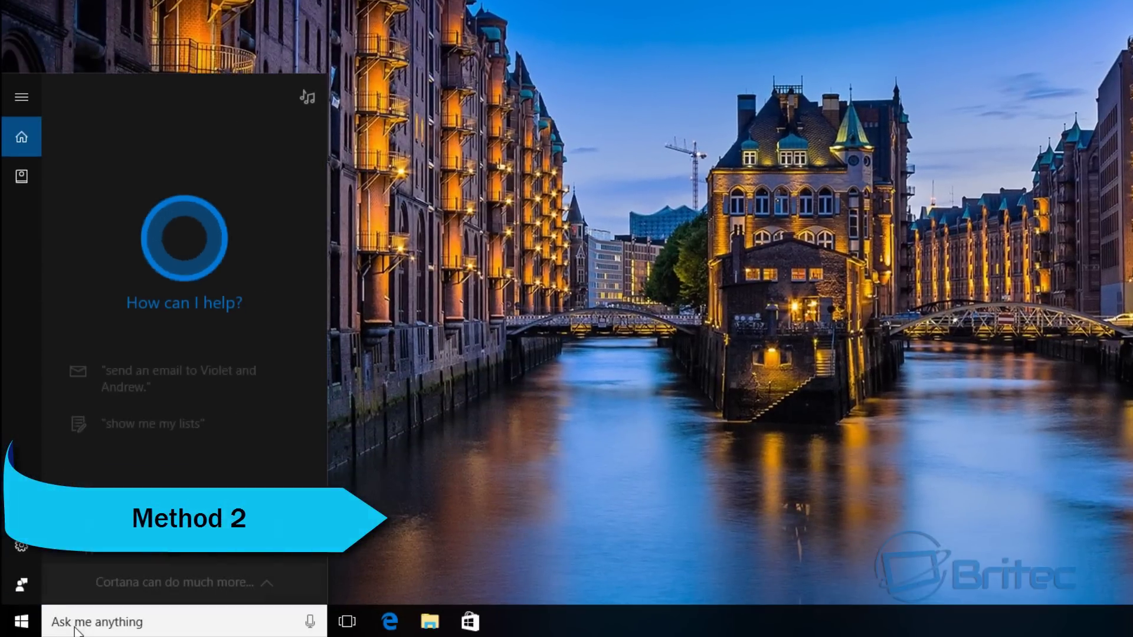
text(lusr)
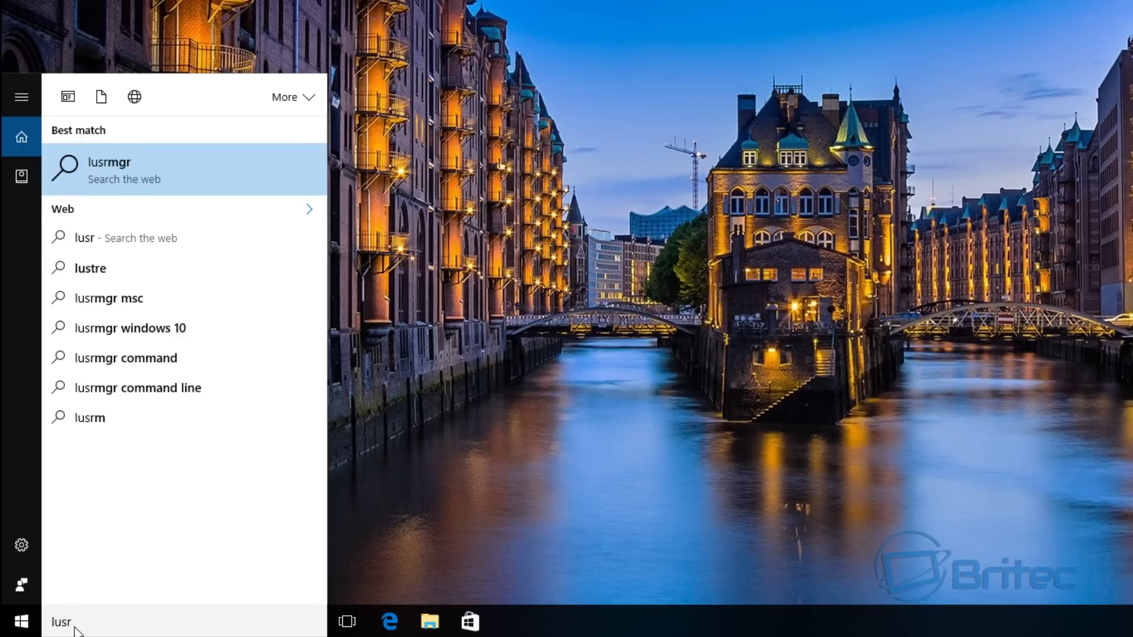
text(mgr.msc)
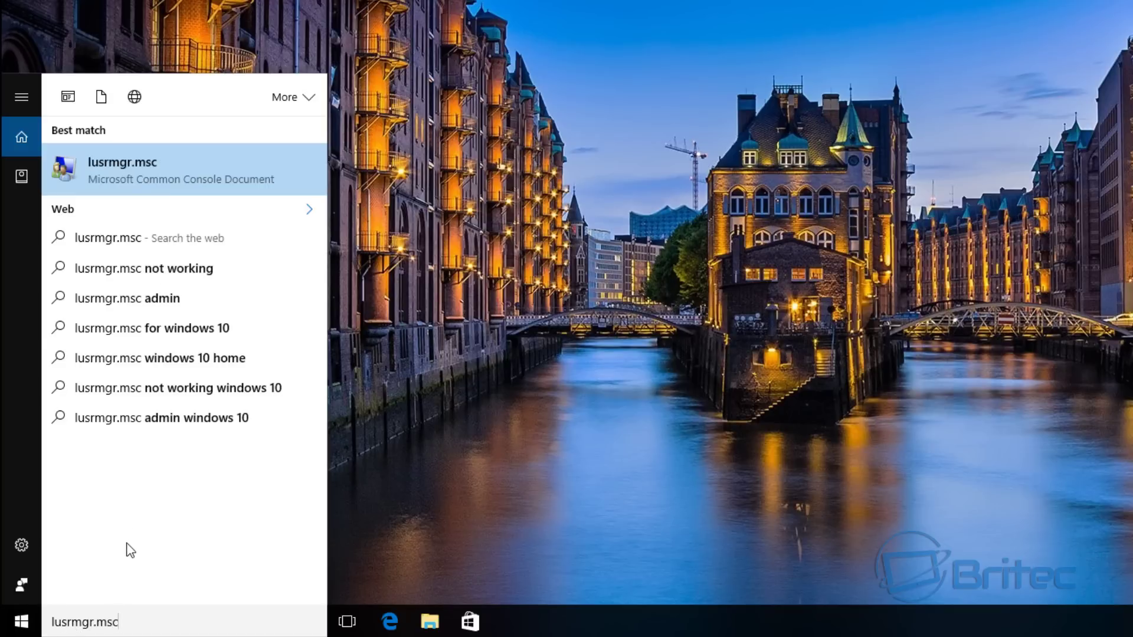
click(161, 172)
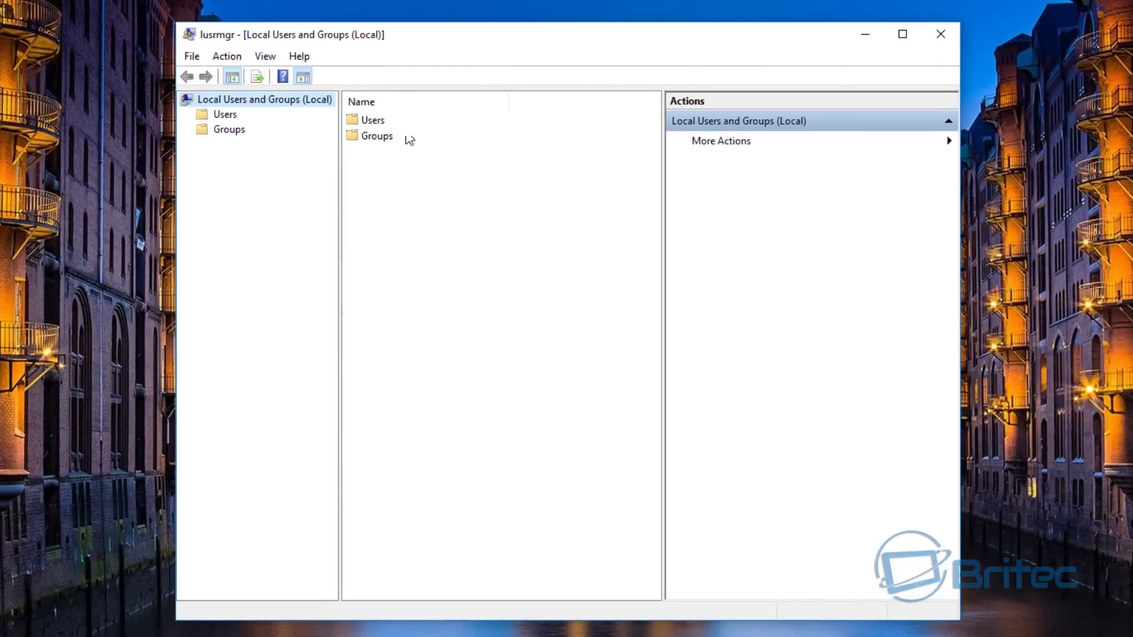
In the Users folder, start renaming your account from its context menu, then cancel the rename.
click(229, 116)
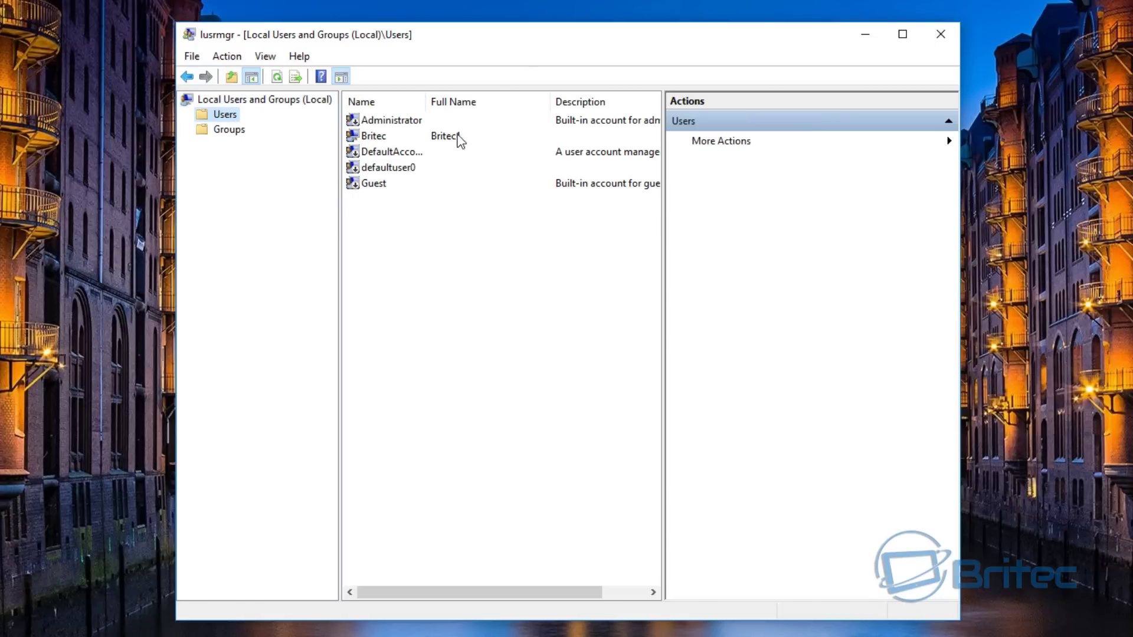
click(366, 136)
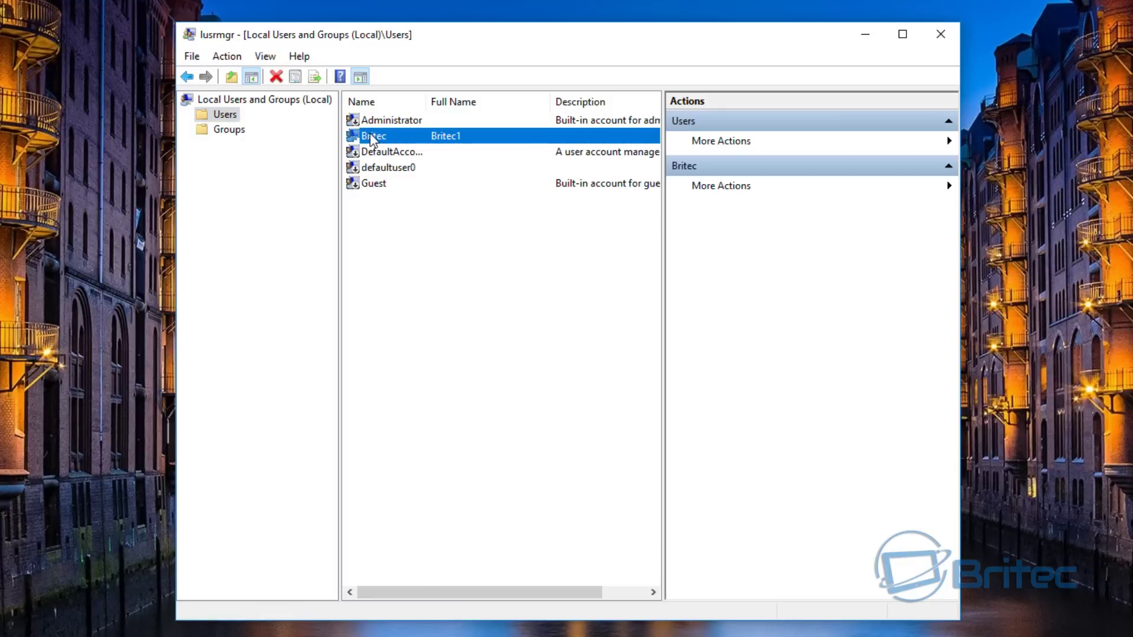
right_click(455, 137)
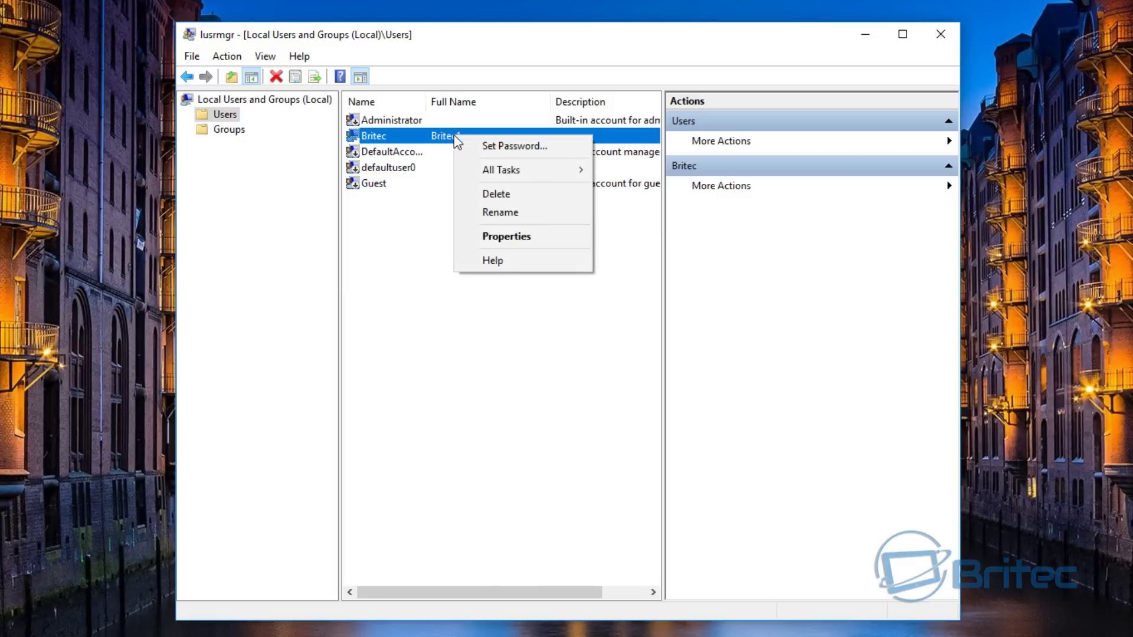
click(508, 220)
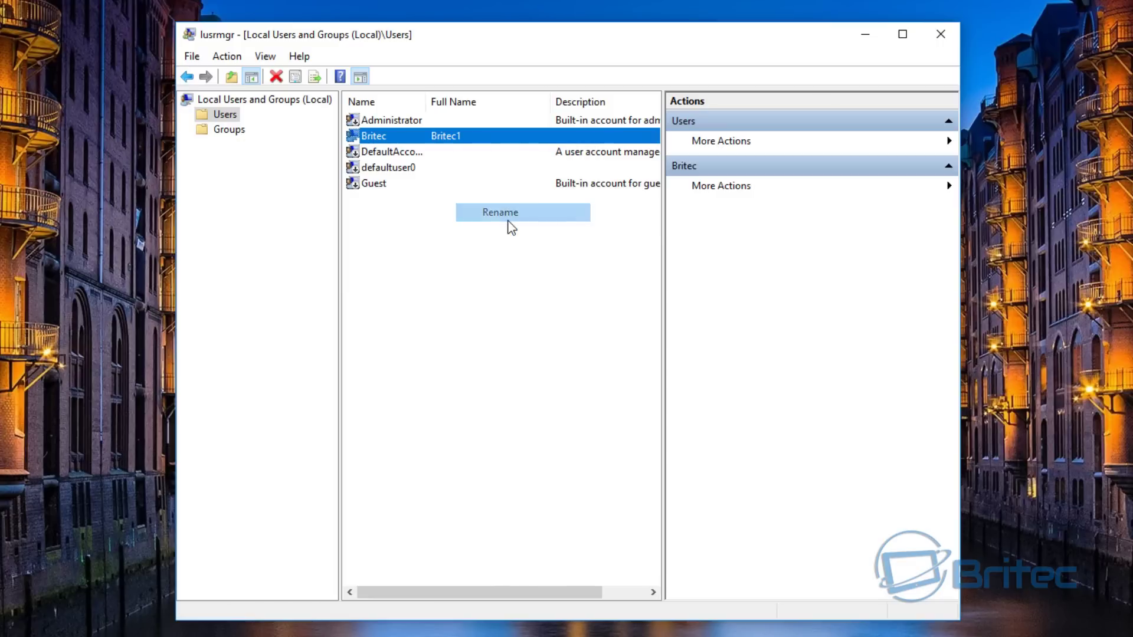
click(416, 140)
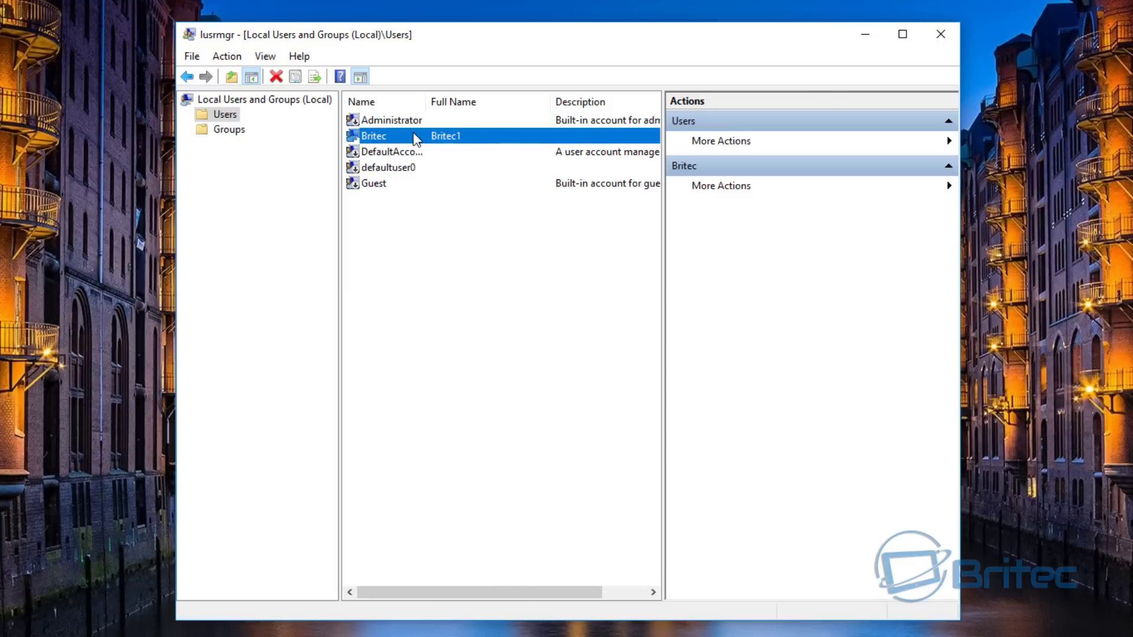
In the account's Properties, change the Full name's trailing 1 to 2 and apply it.
double_click(370, 137)
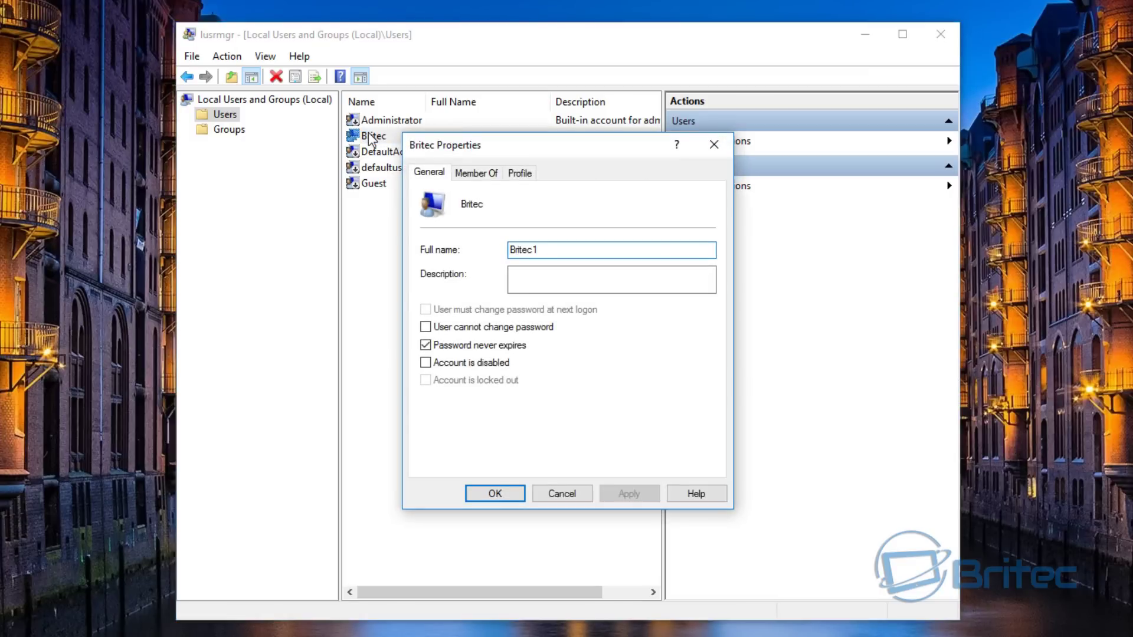
drag(522, 152, 511, 181)
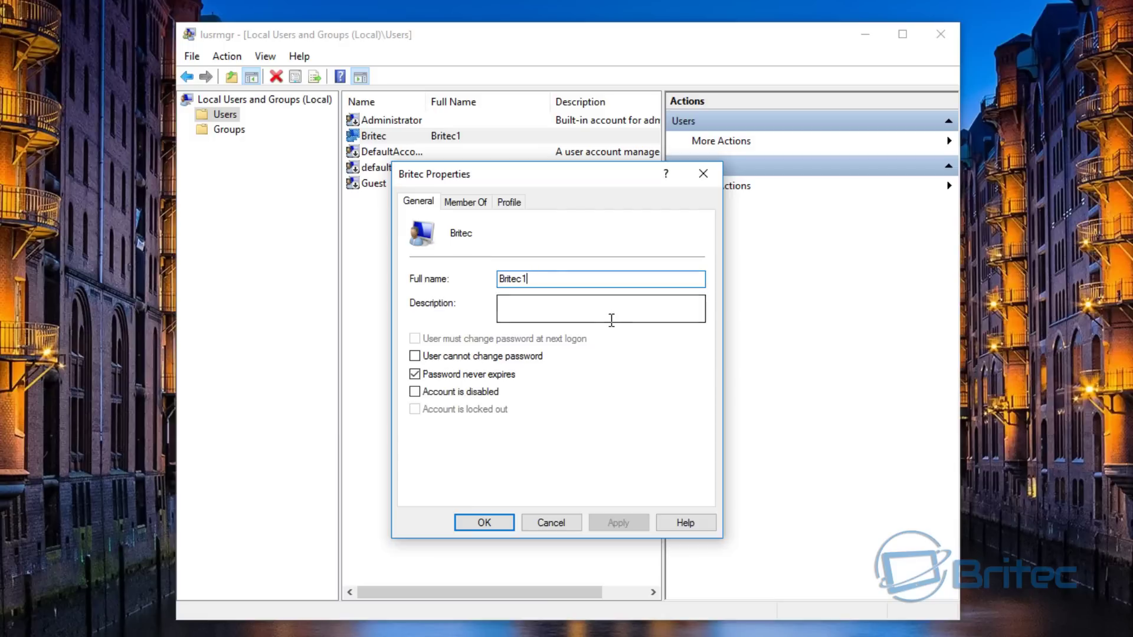
key(BackSpace)
text(2)
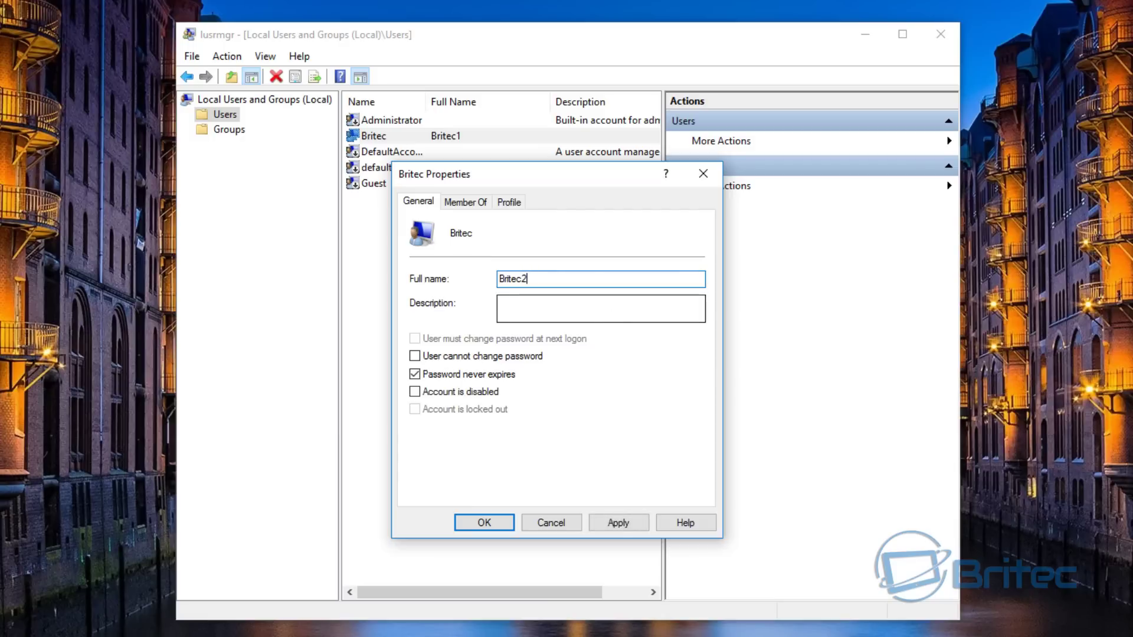
click(621, 526)
click(486, 523)
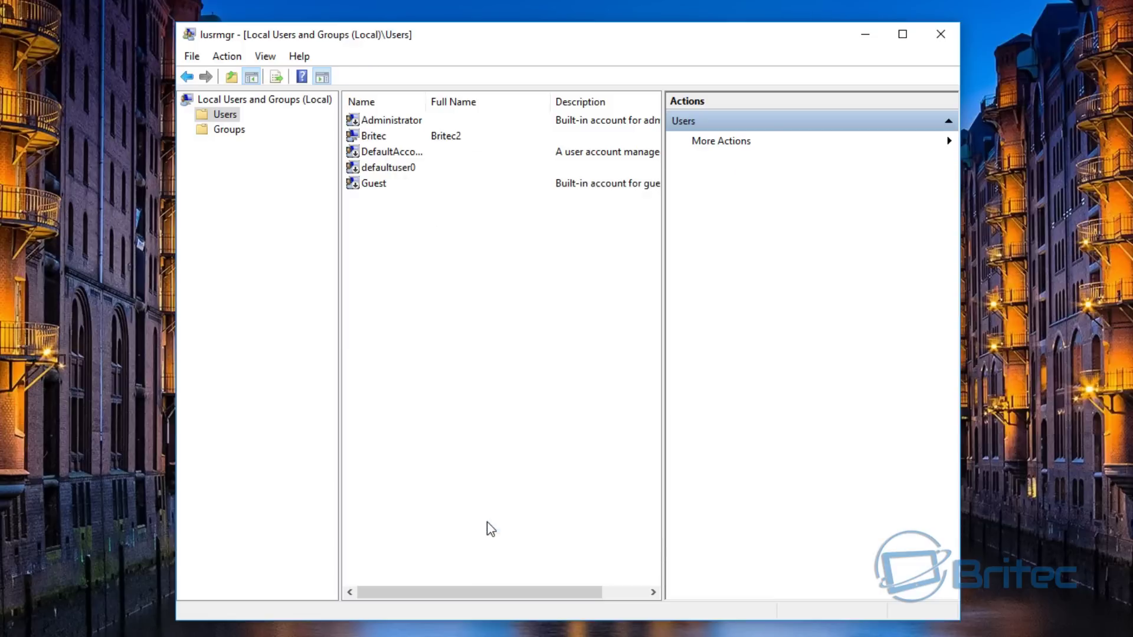
click(377, 137)
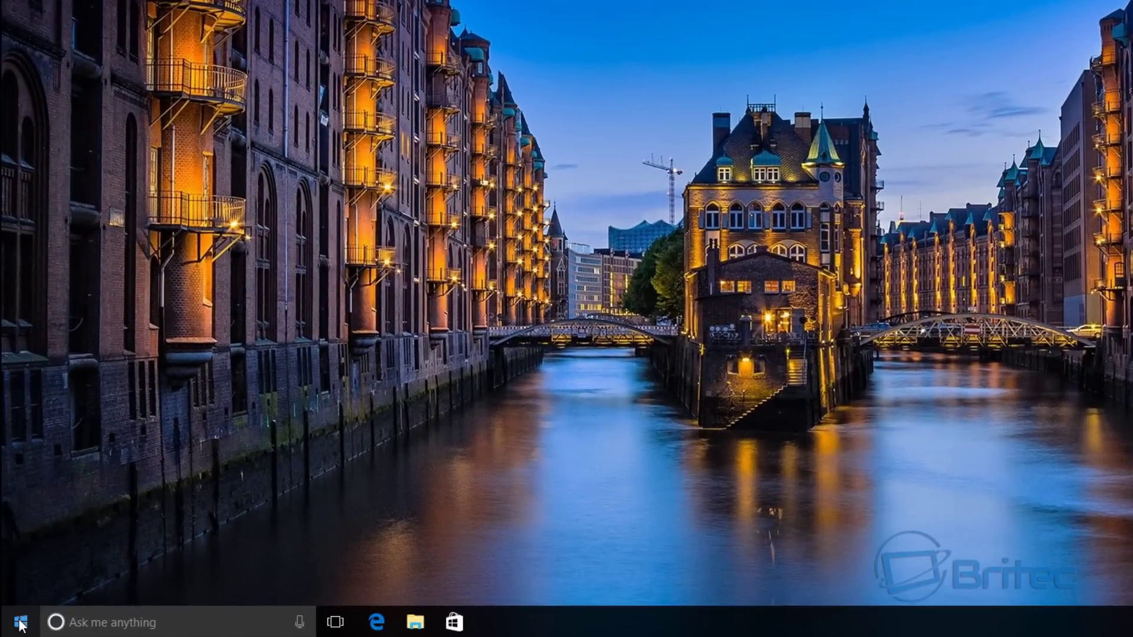
right_click(21, 624)
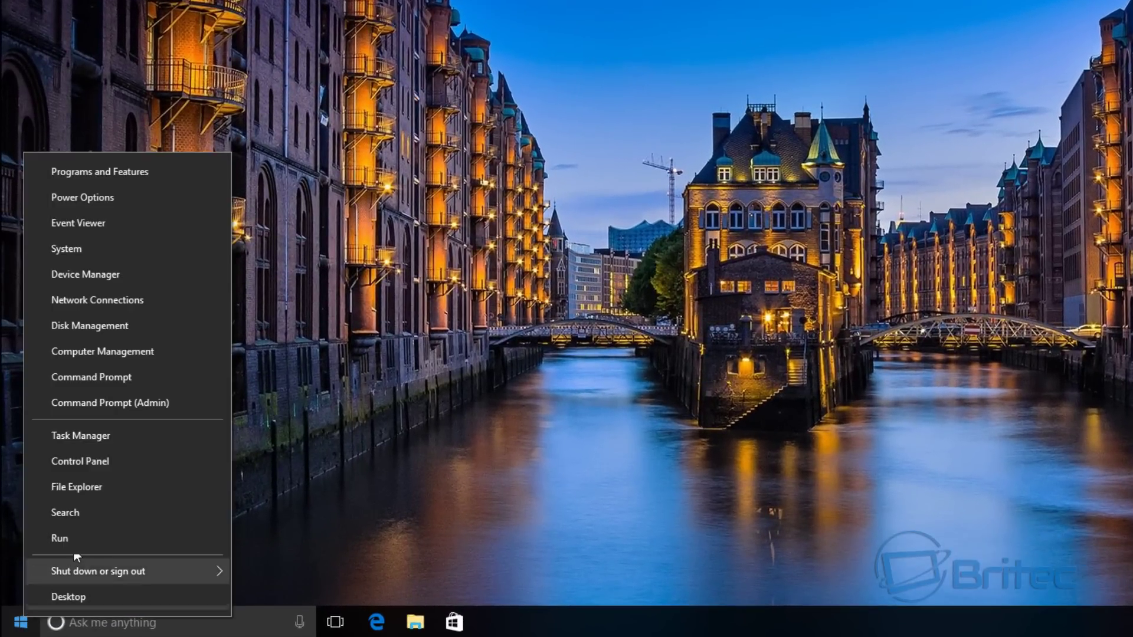
click(136, 460)
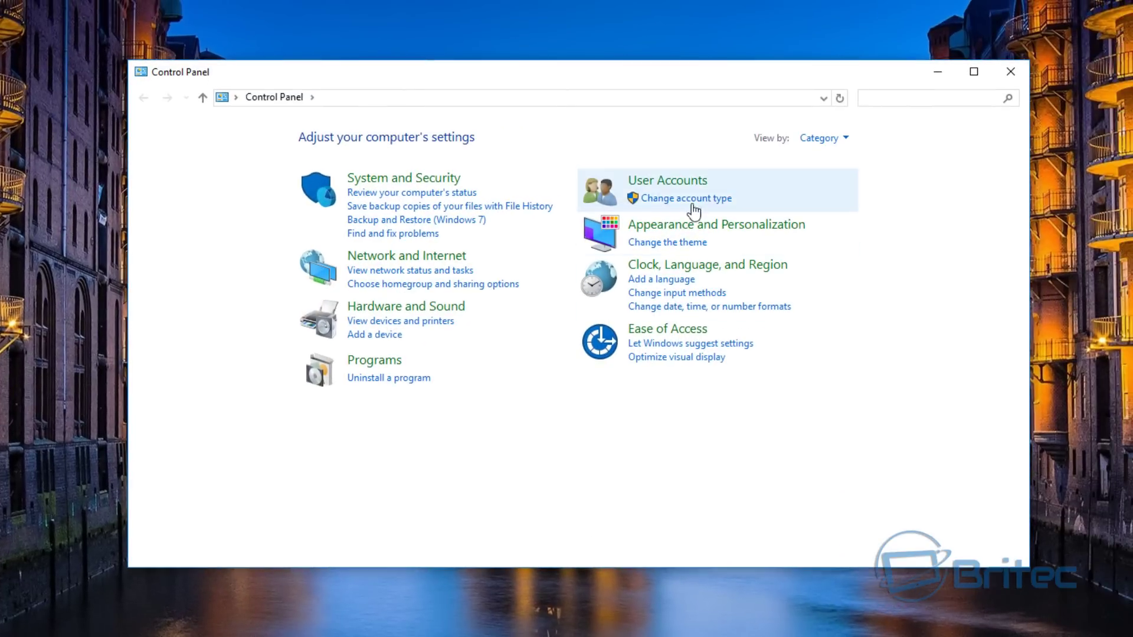
click(677, 188)
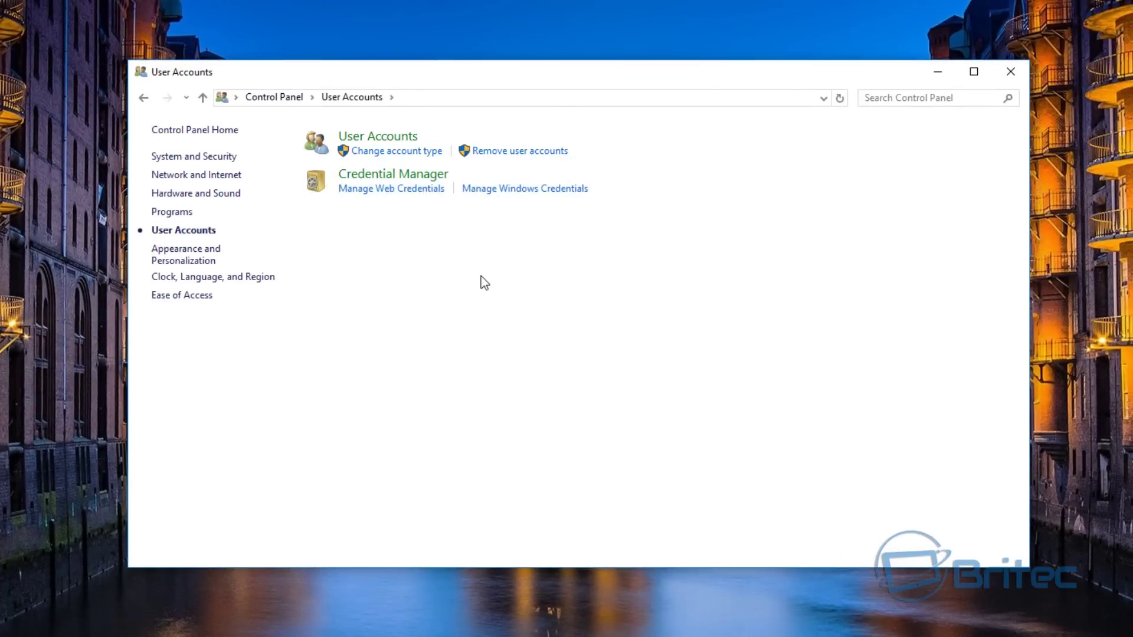
click(392, 140)
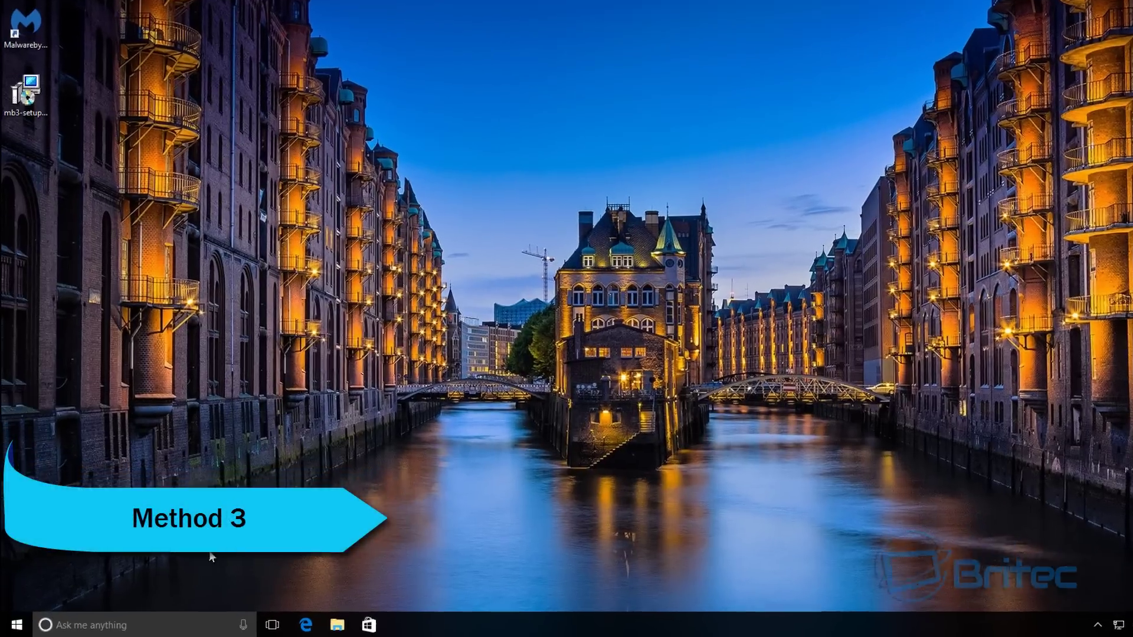
Type gpedit.msc into the taskbar search and launch the best match.
click(112, 629)
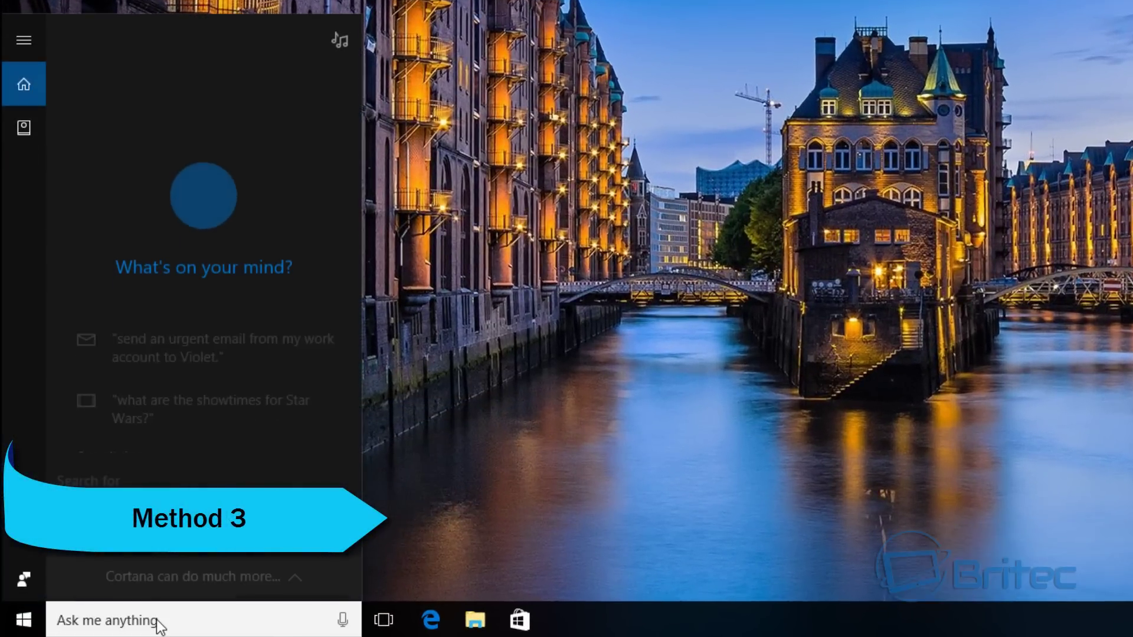
text(gp)
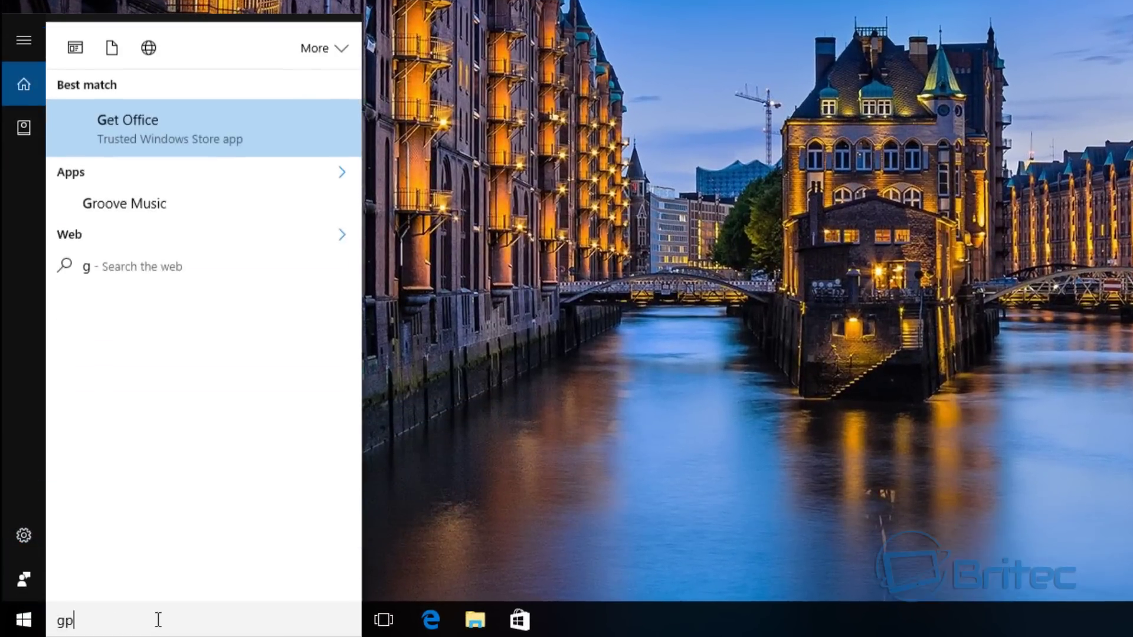
text(edit)
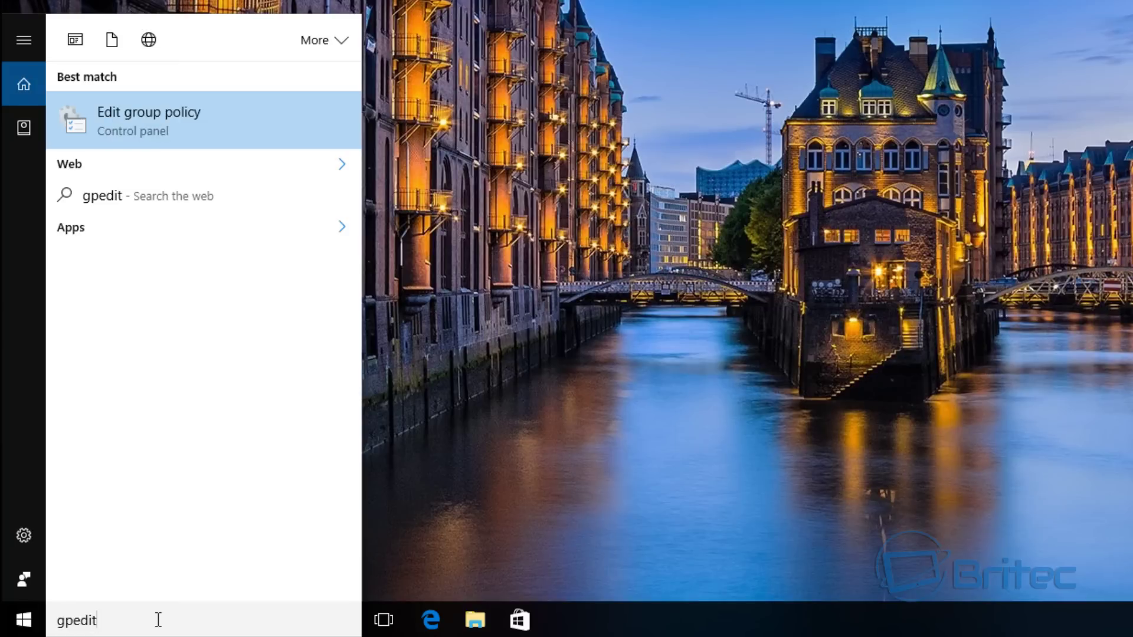
text(.msc)
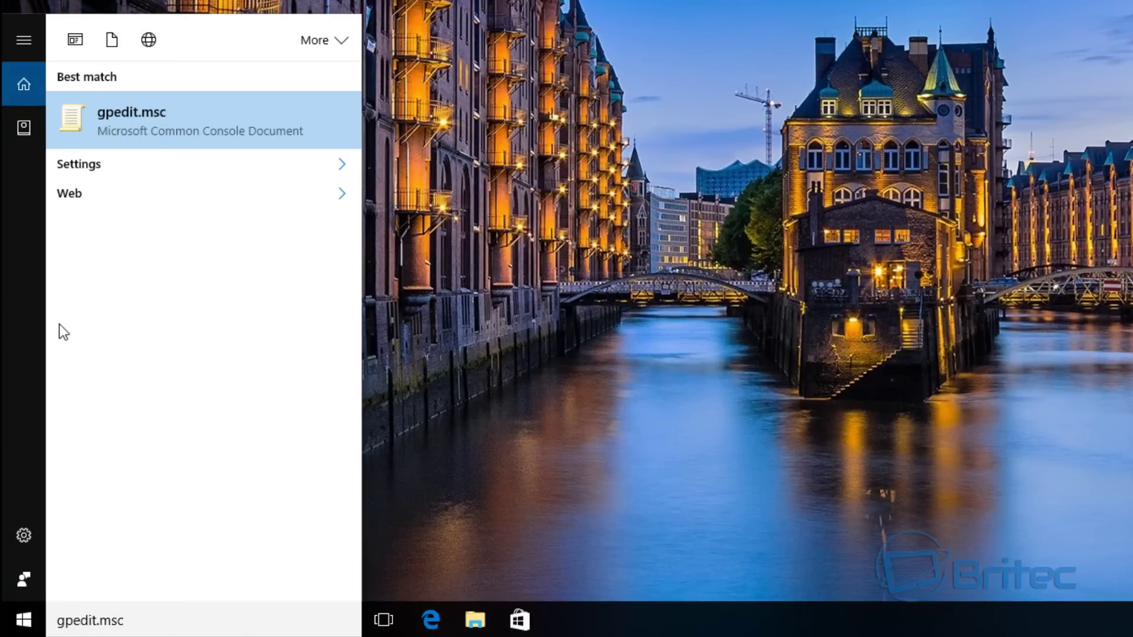
click(131, 111)
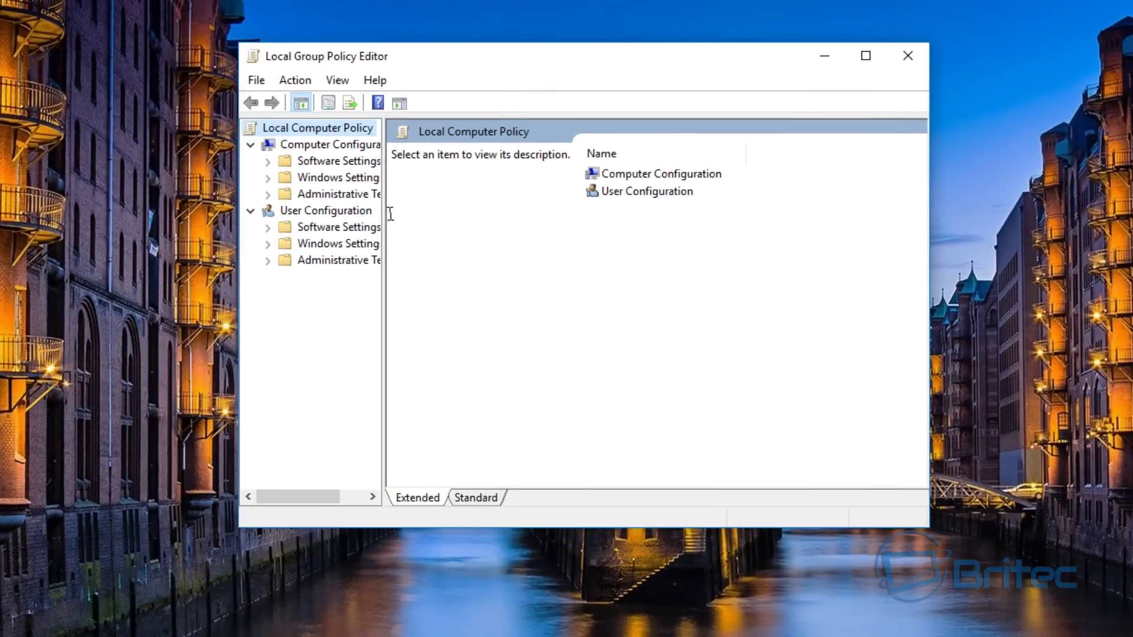
Widen the tree and expand Computer Configuration > Windows Settings > Security Settings > Local Policies > Security Options.
drag(383, 245, 461, 250)
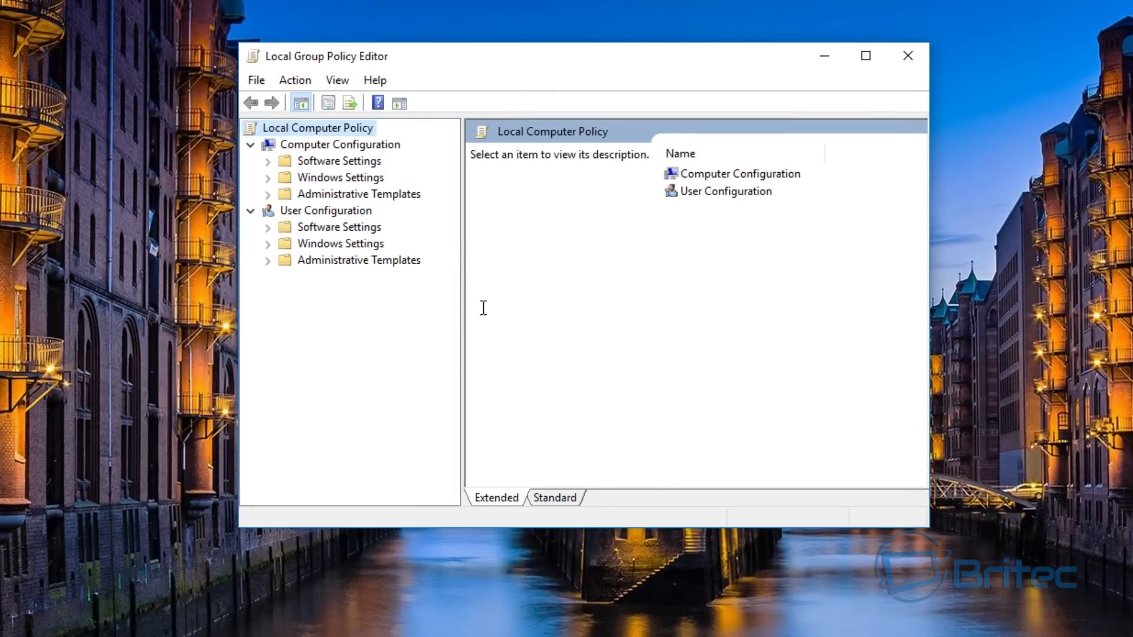
click(357, 176)
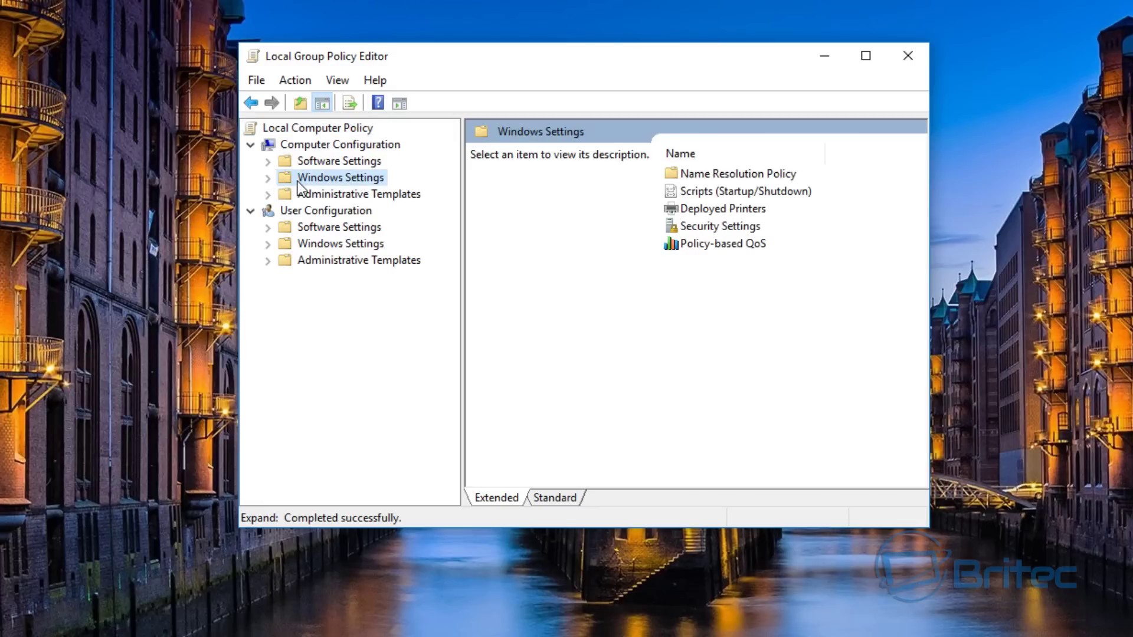
click(273, 180)
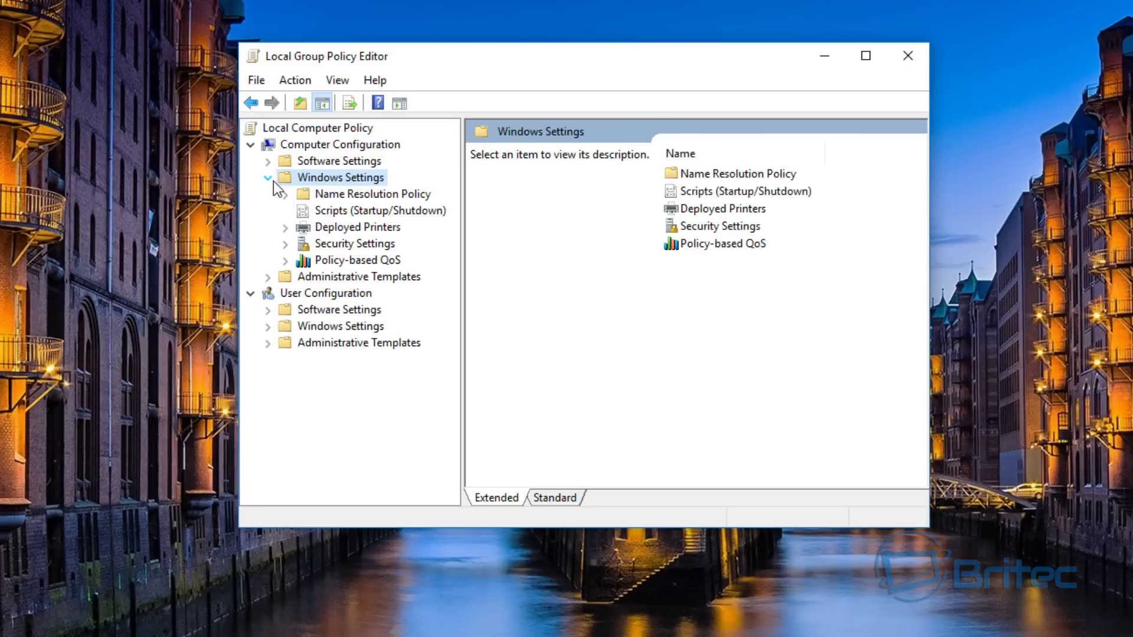
click(364, 246)
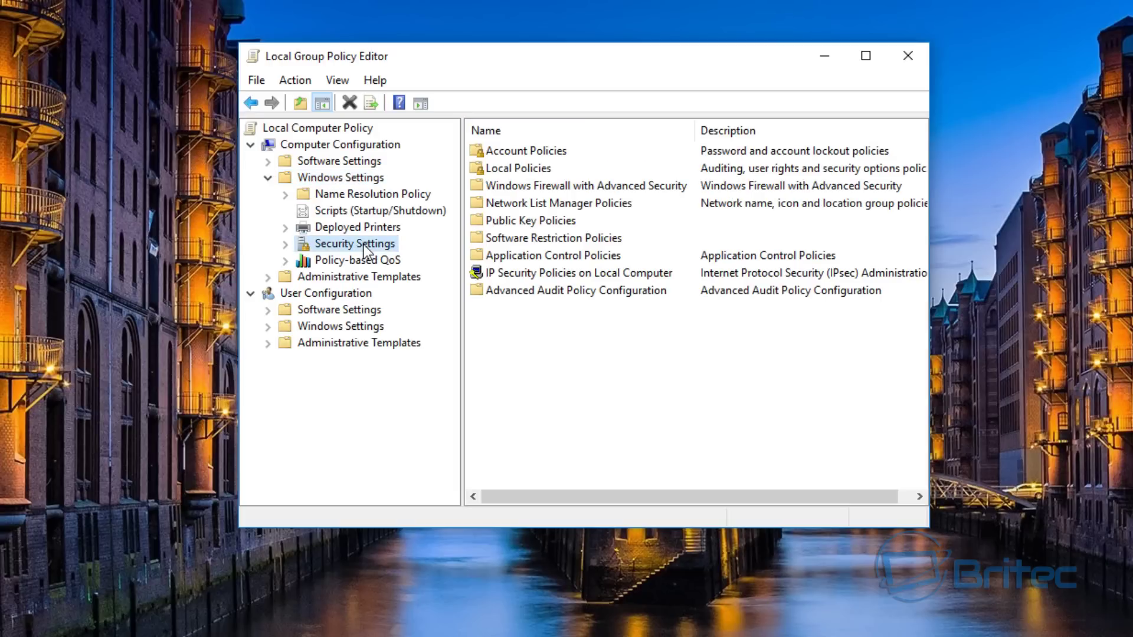
click(285, 243)
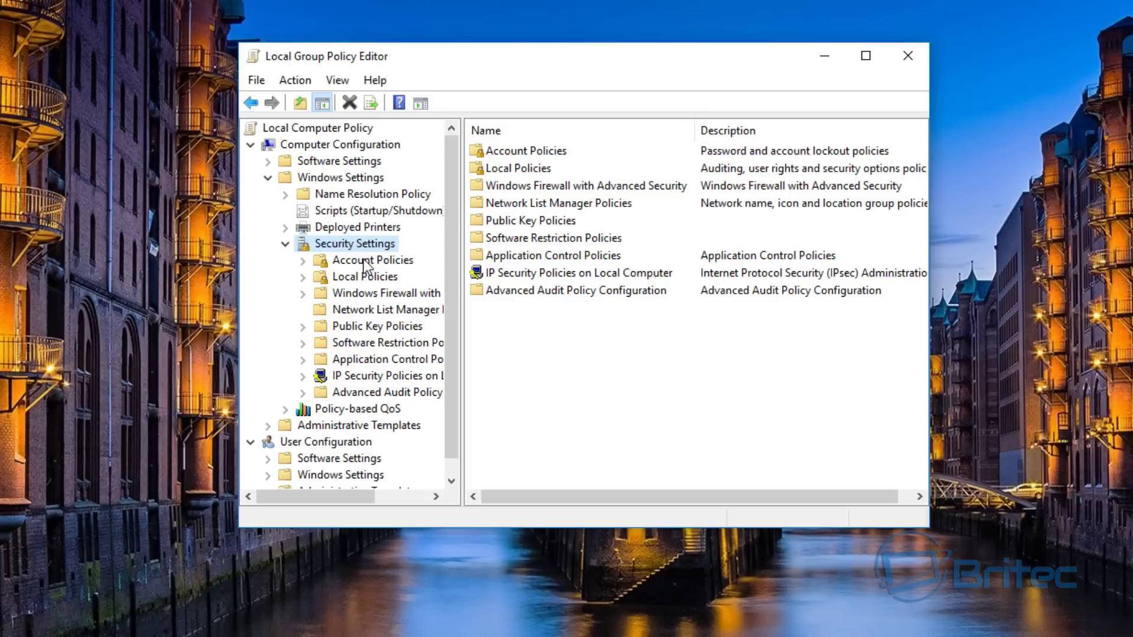
click(323, 277)
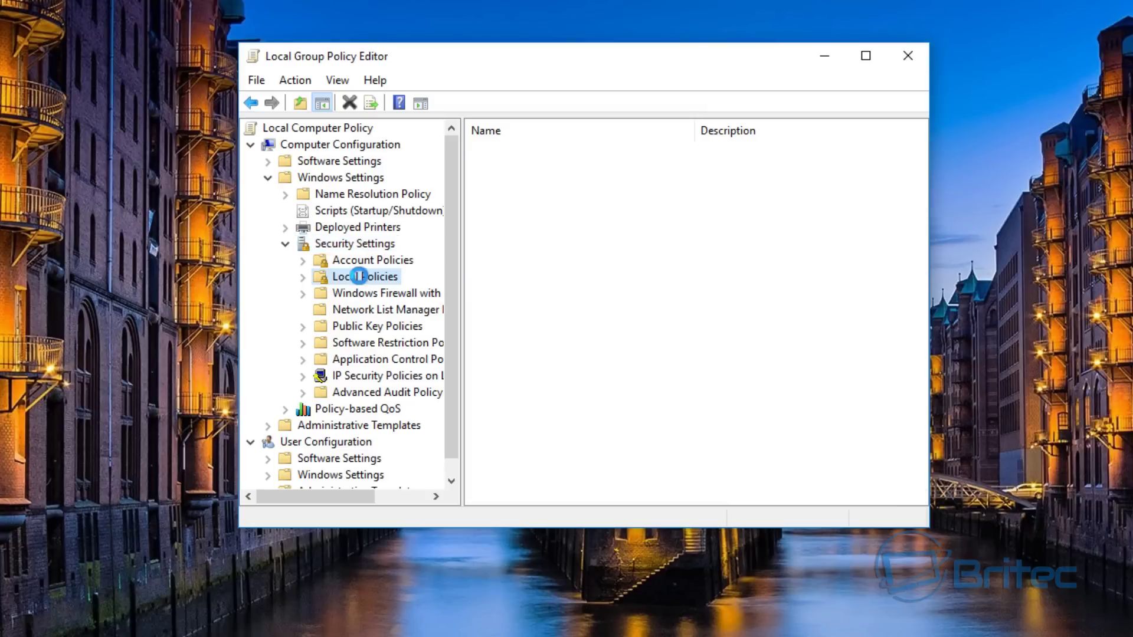
click(303, 277)
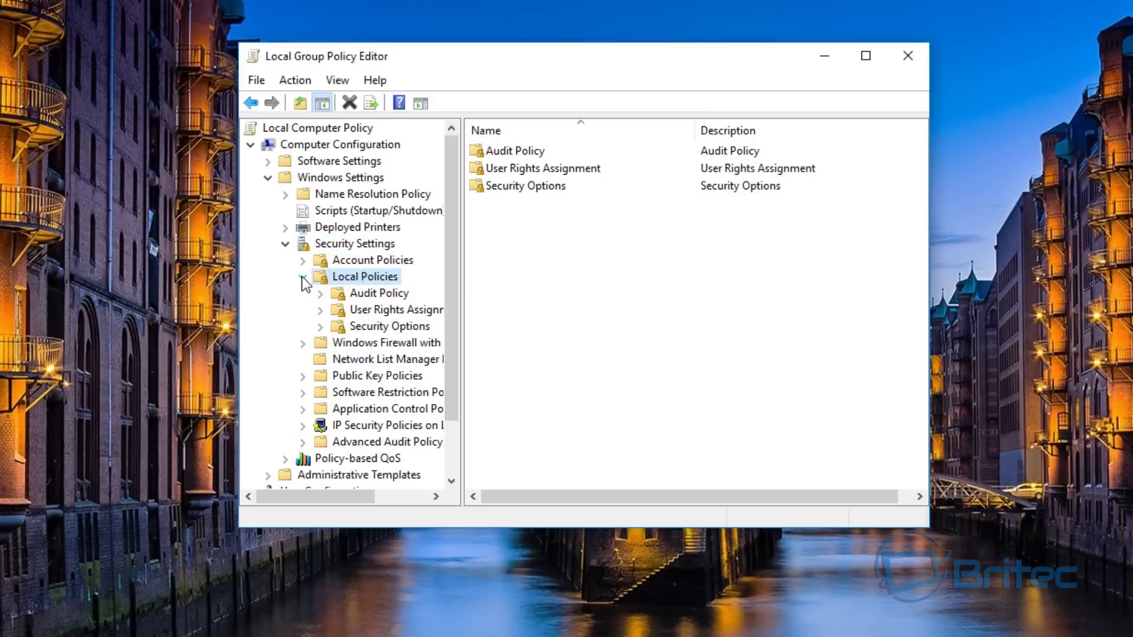
click(372, 326)
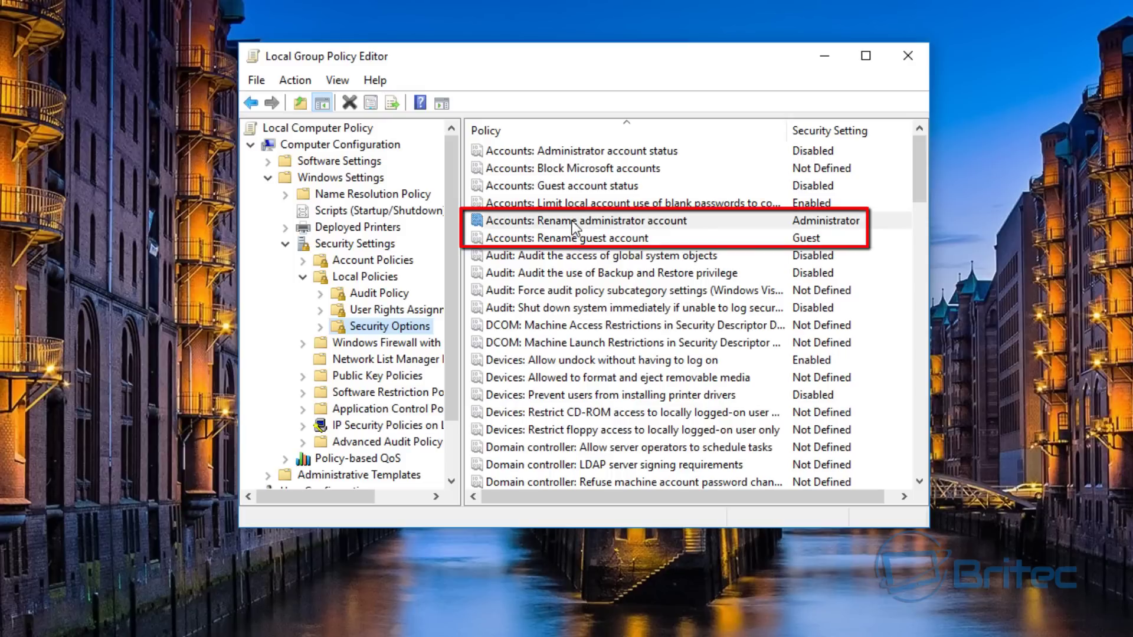
click(614, 221)
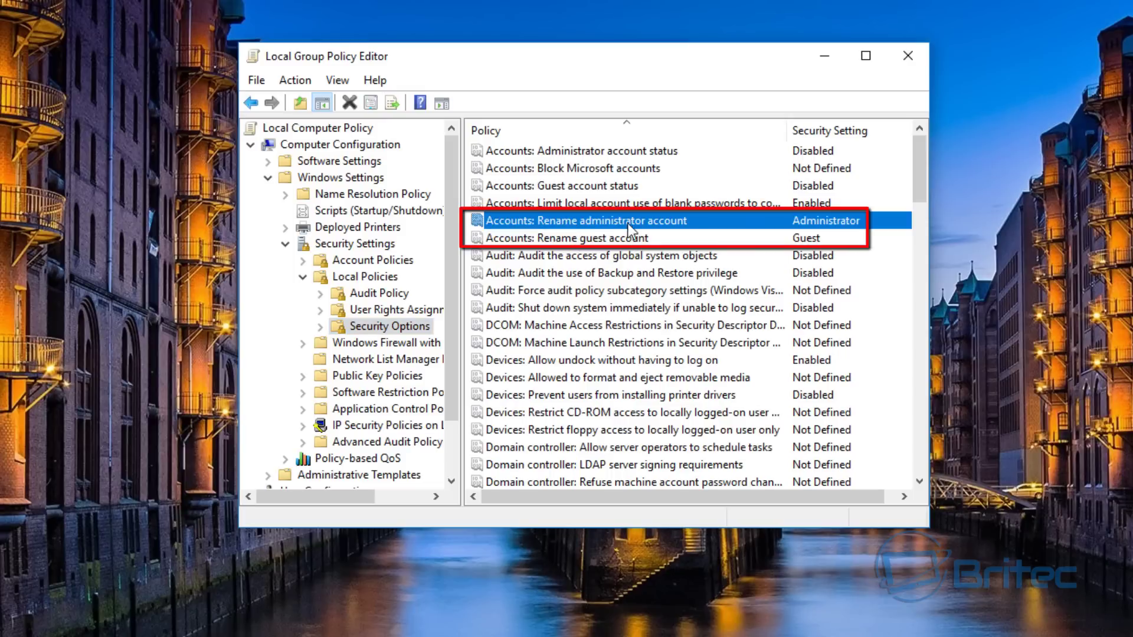
Open the Accounts: Rename administrator account policy, view the Administrator name, and cancel without changes.
click(557, 243)
click(558, 228)
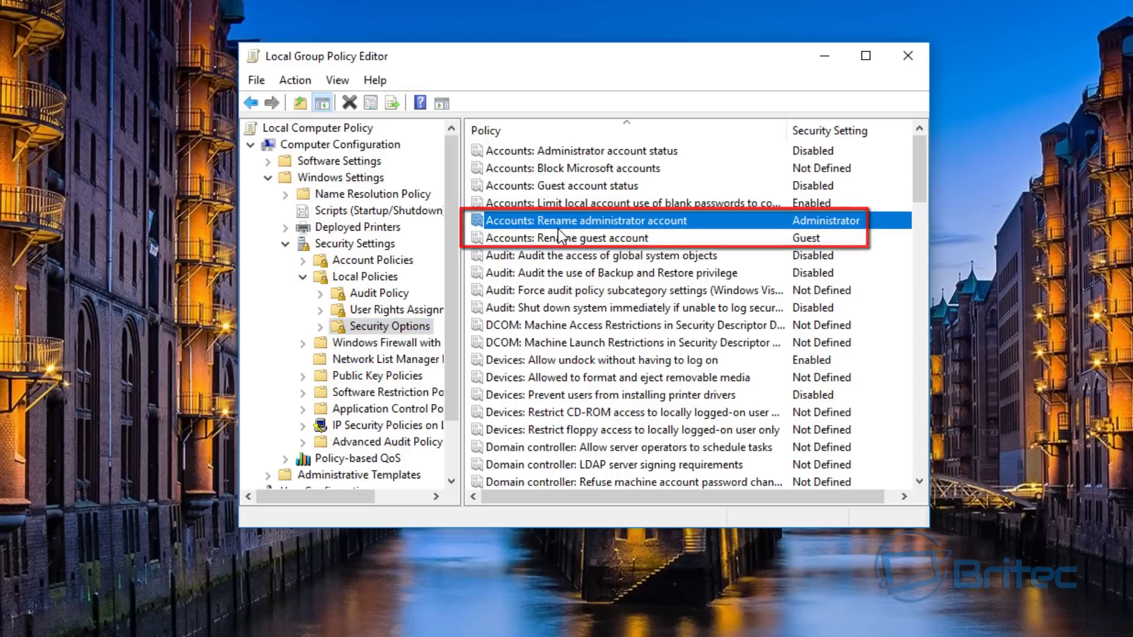
double_click(566, 222)
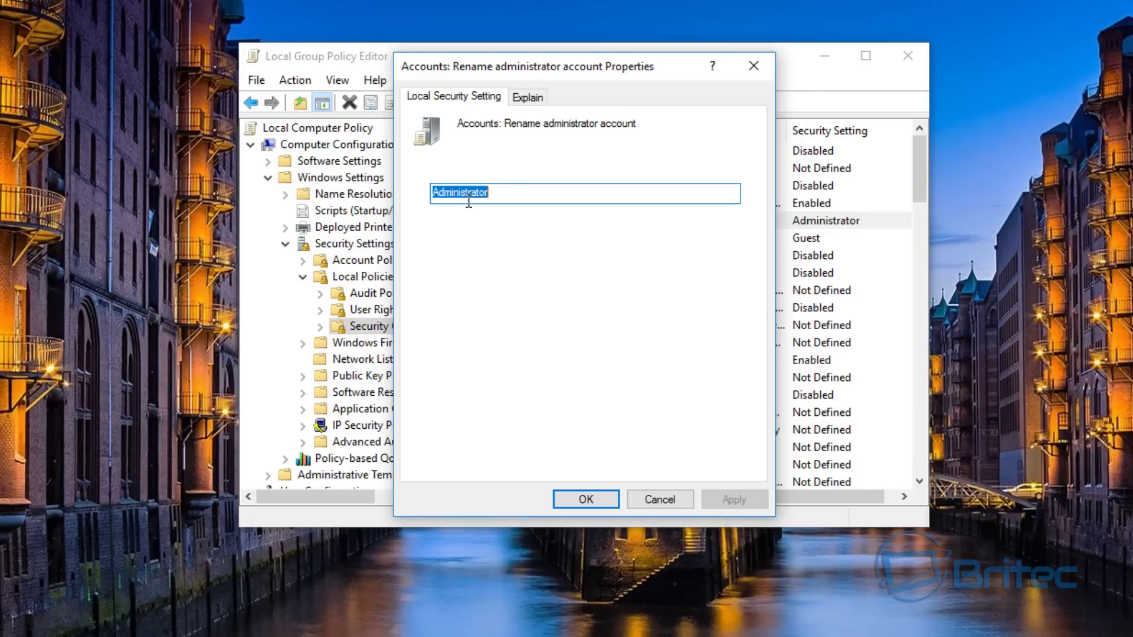
click(499, 192)
click(651, 497)
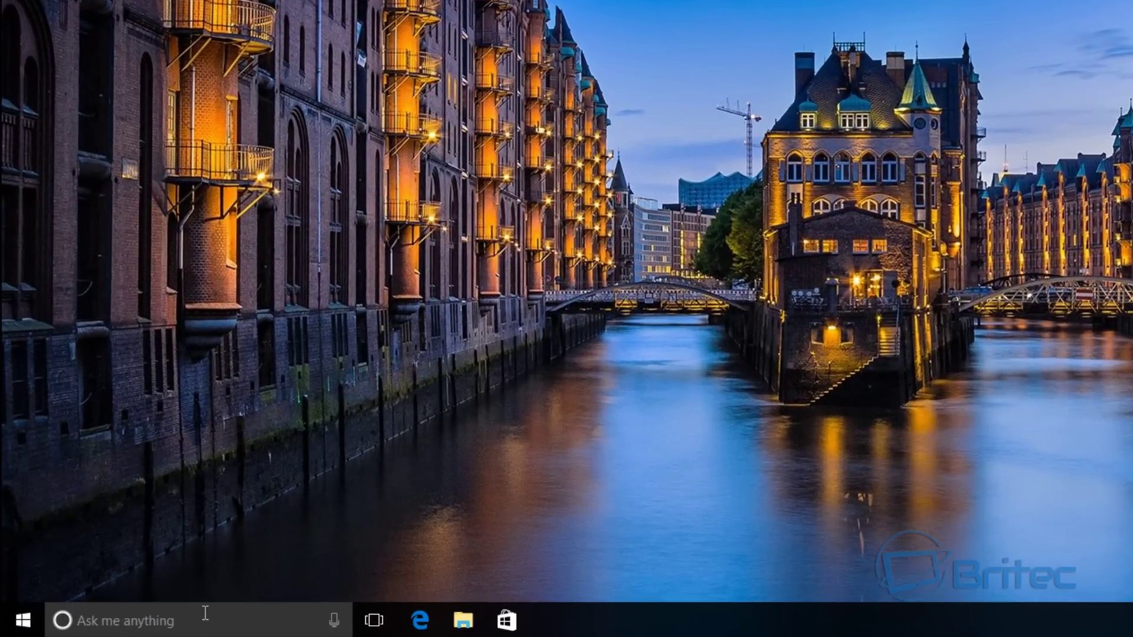
Launch regedit from the taskbar search and approve the administrator prompt.
click(206, 614)
text(regedi)
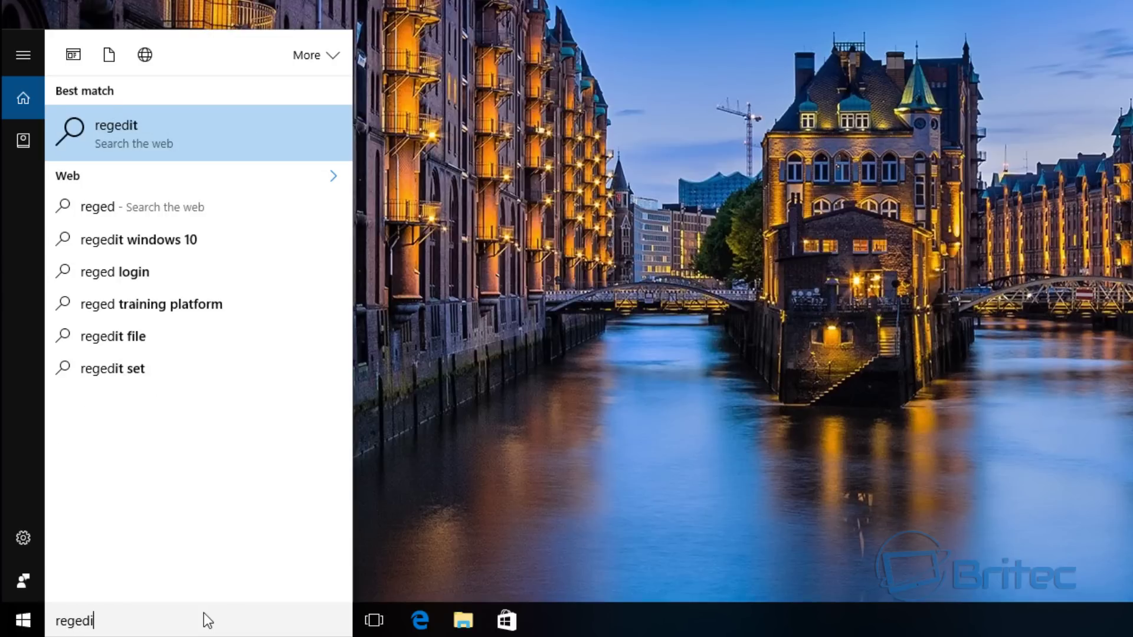
text(t)
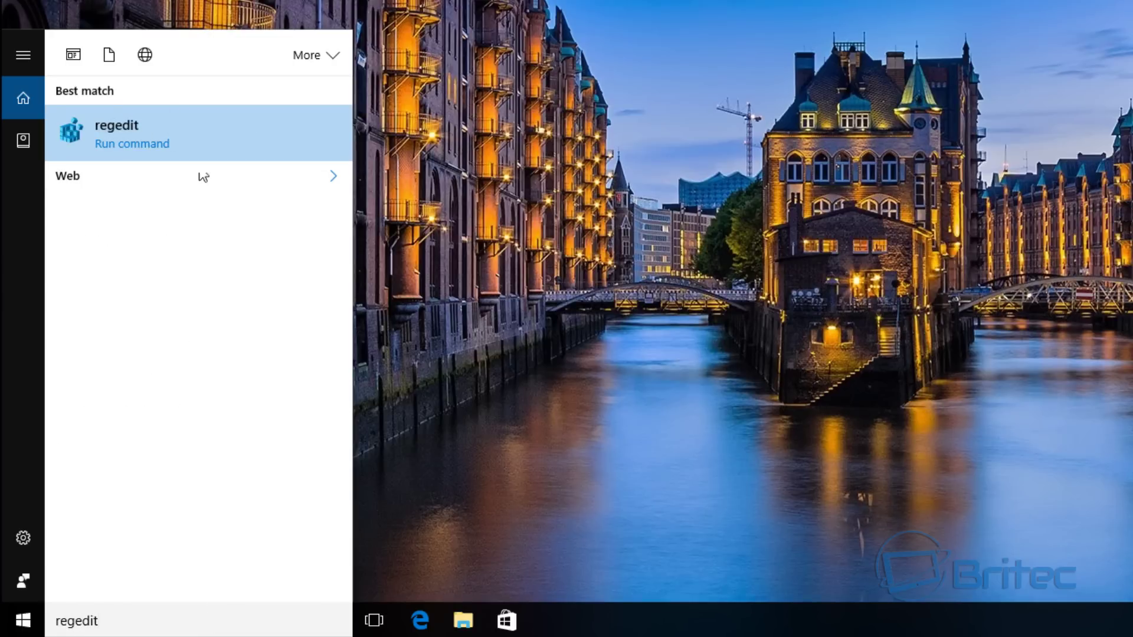
click(137, 125)
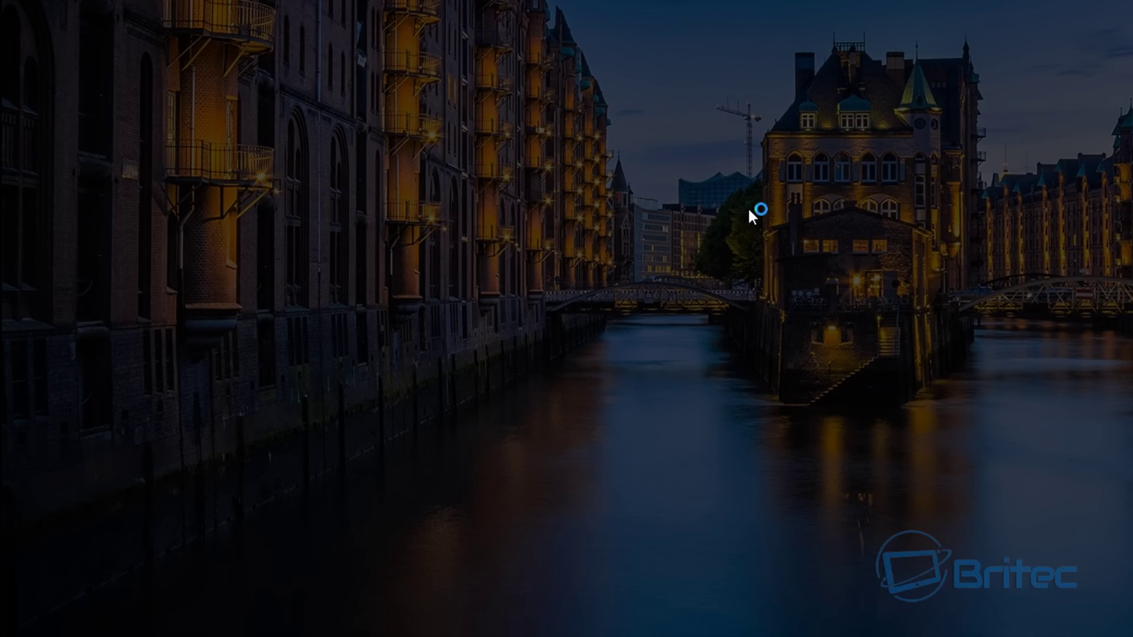
click(773, 255)
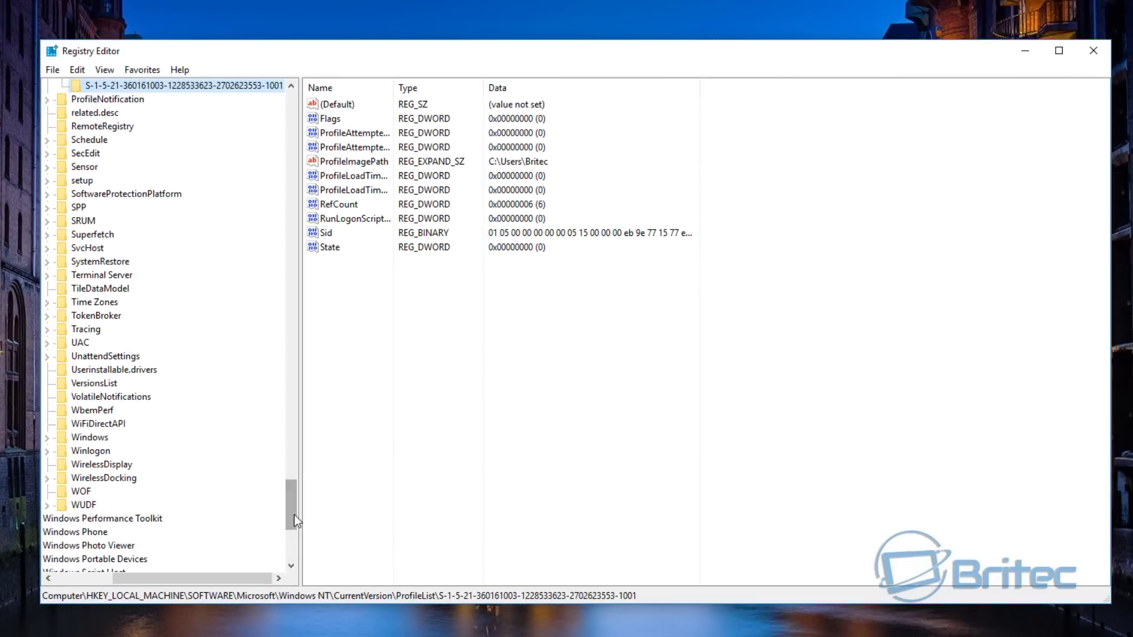
Browse to HKEY_LOCAL_MACHINE\SOFTWARE\Microsoft\Windows NT\CurrentVersion in the key tree.
drag(294, 515, 292, 124)
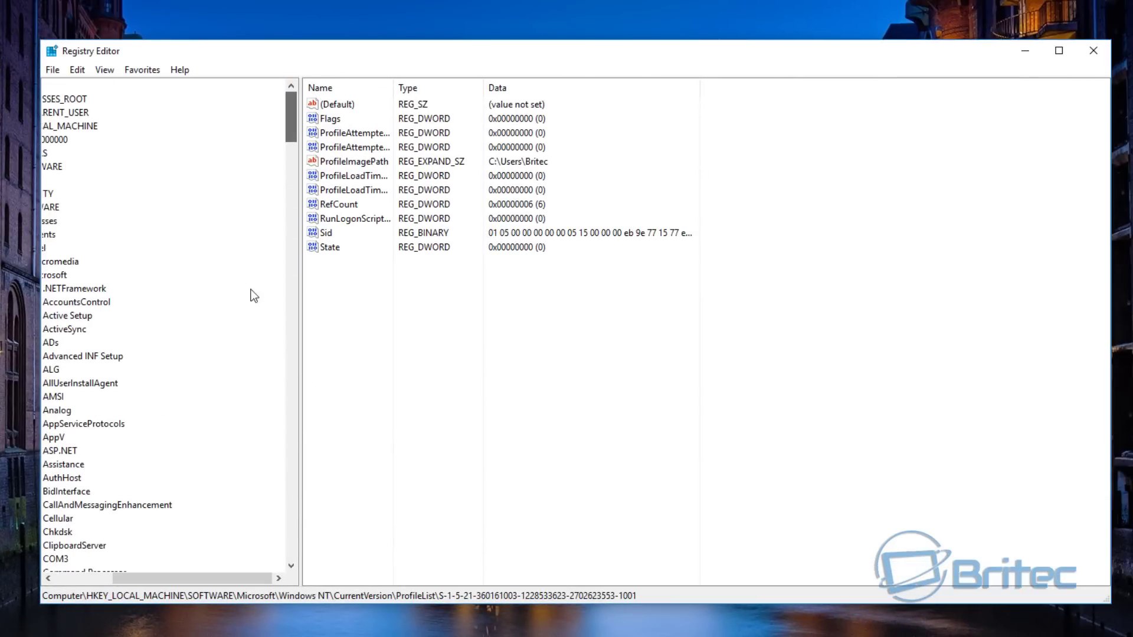
drag(170, 576, 75, 576)
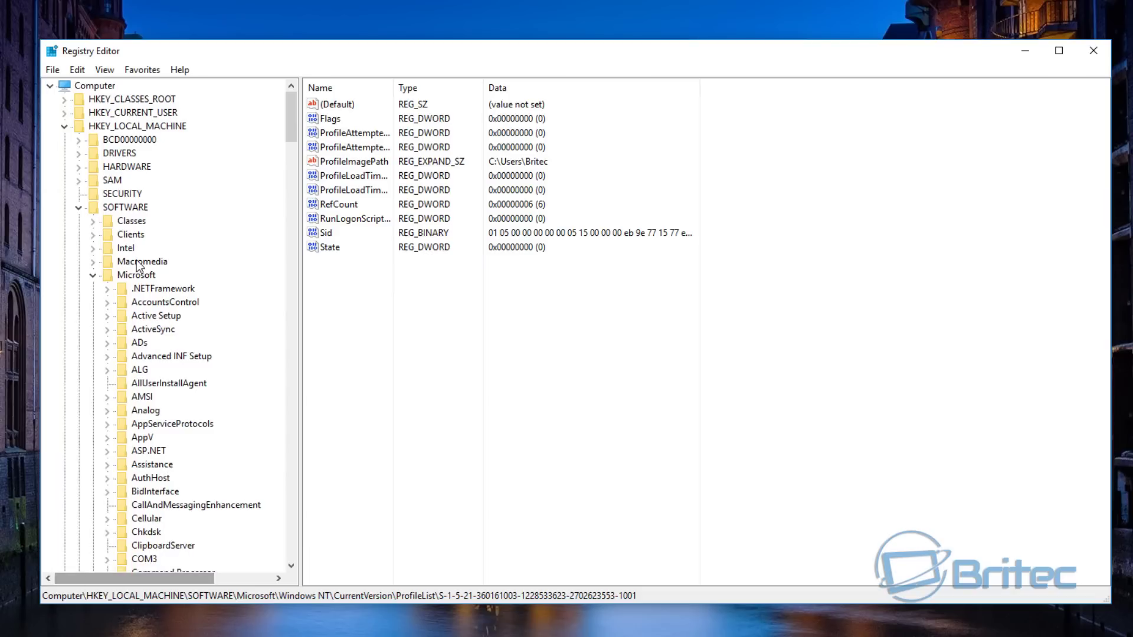
click(143, 126)
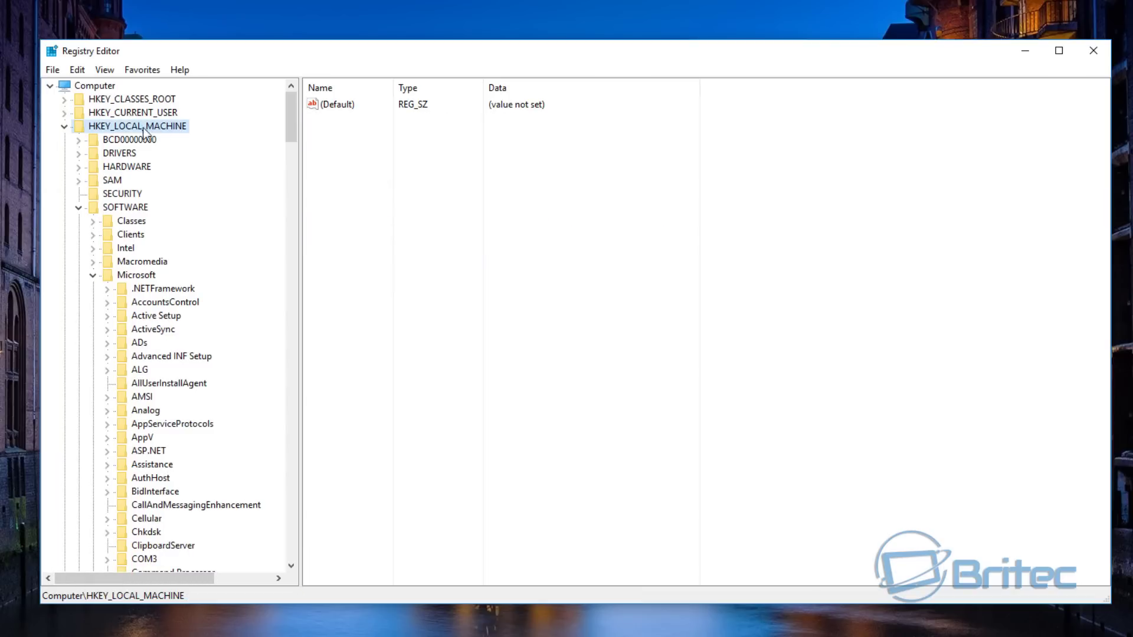
click(121, 209)
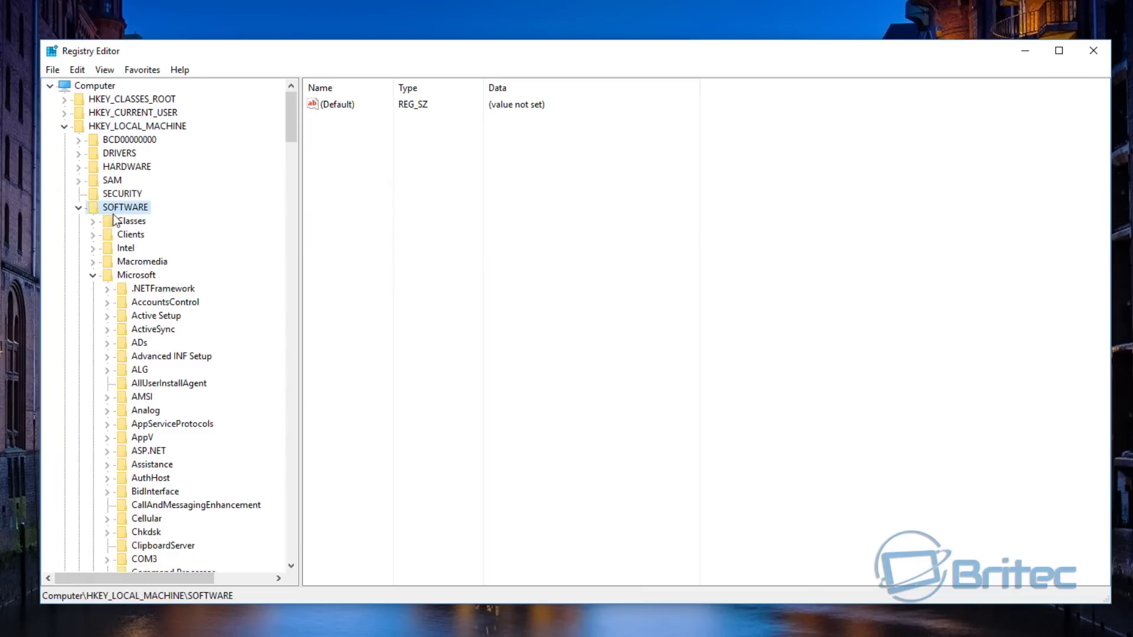
click(137, 279)
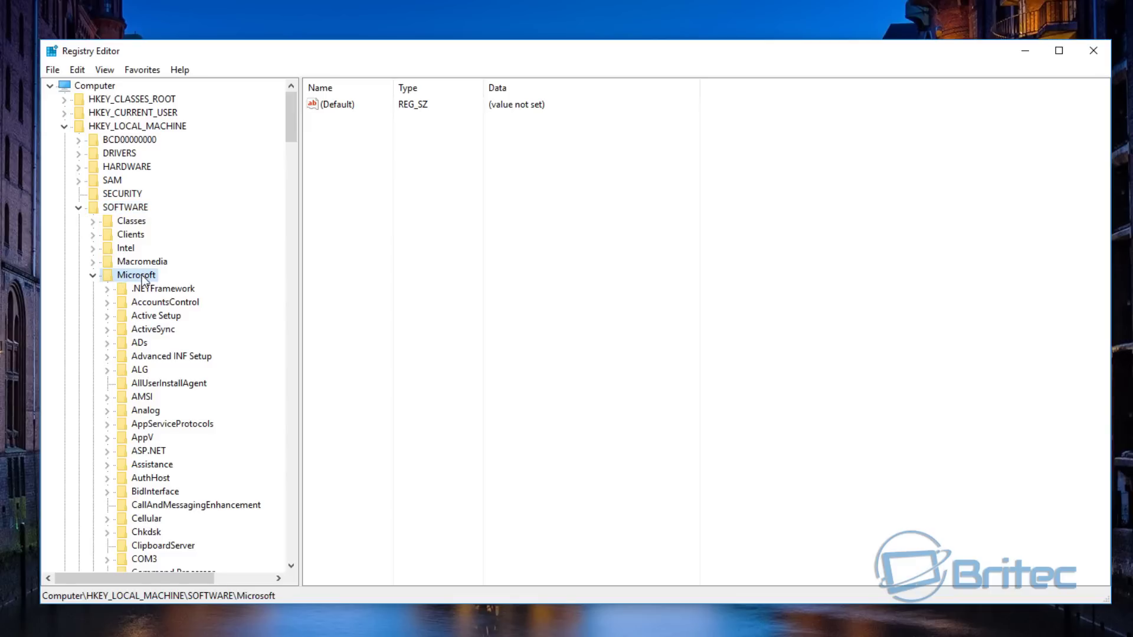
drag(289, 123, 260, 408)
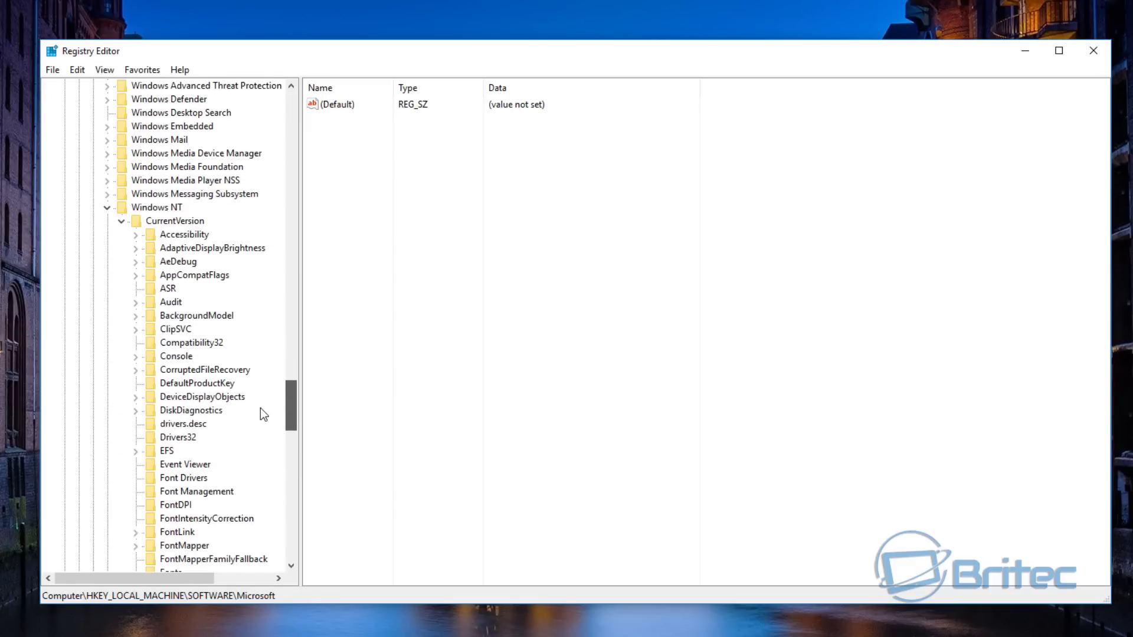
click(170, 210)
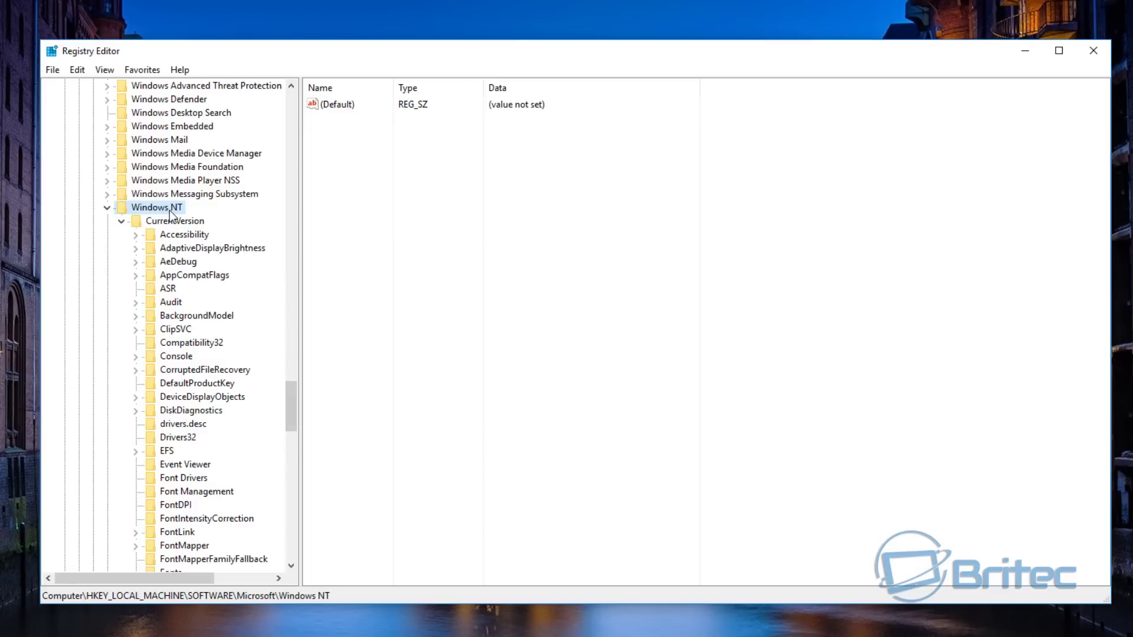
click(174, 225)
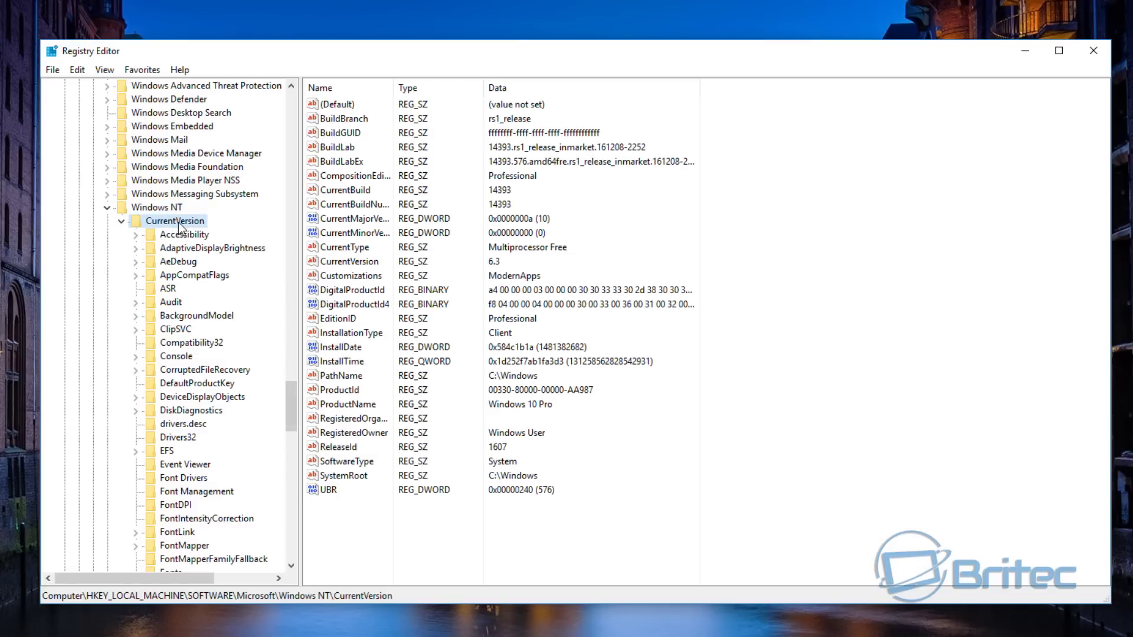
drag(294, 398, 289, 466)
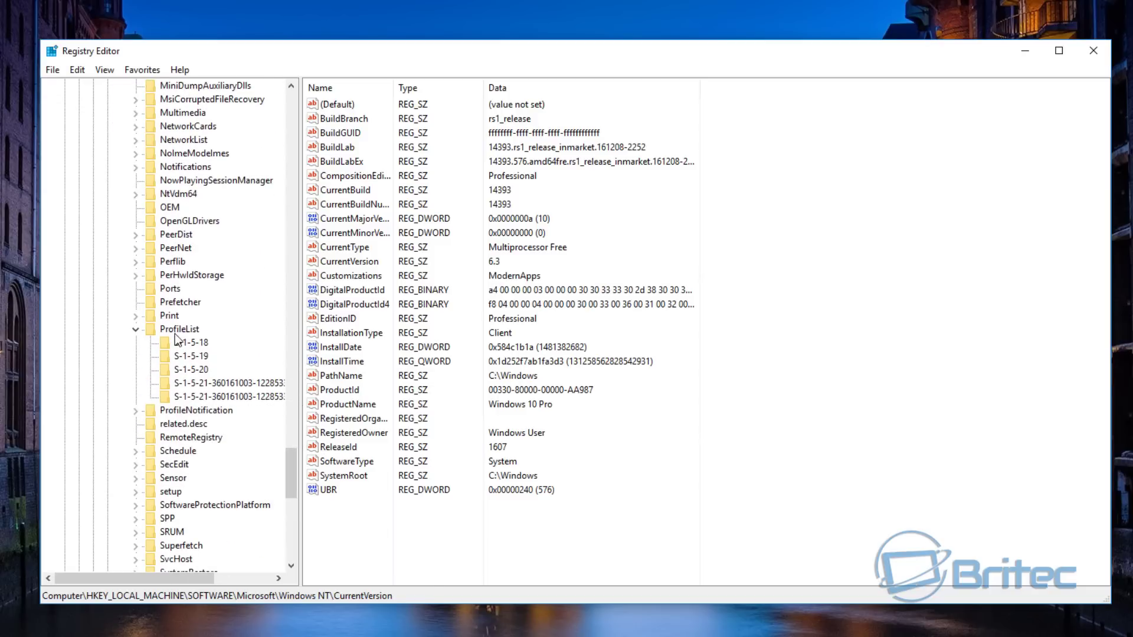
Open the last profile key under ProfileList and view its ProfileImagePath without editing it.
click(179, 330)
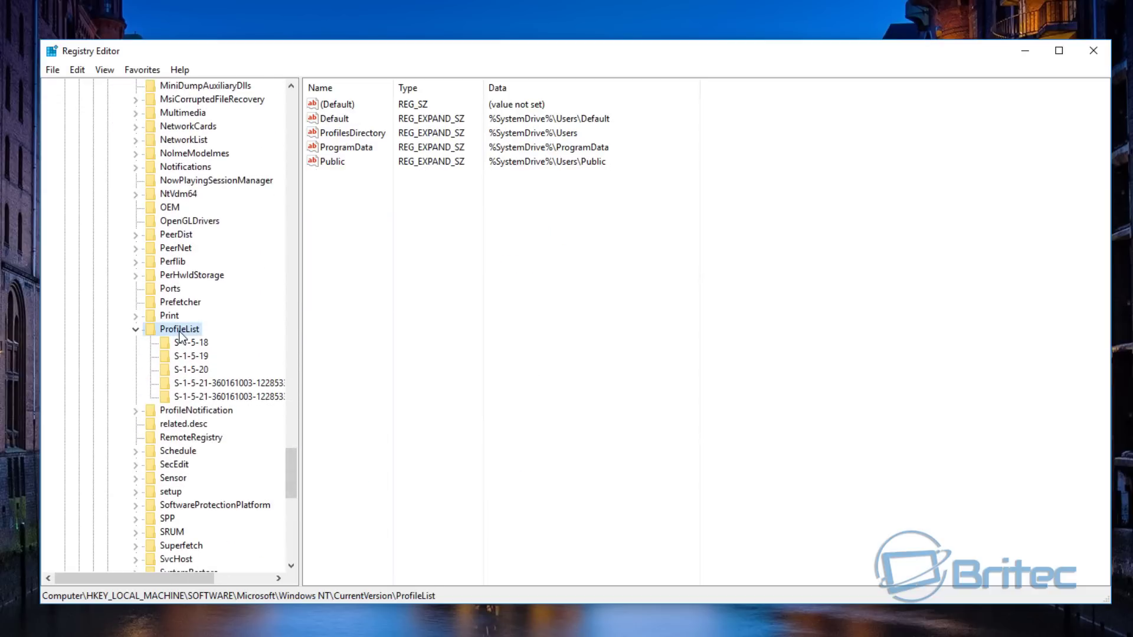
click(196, 397)
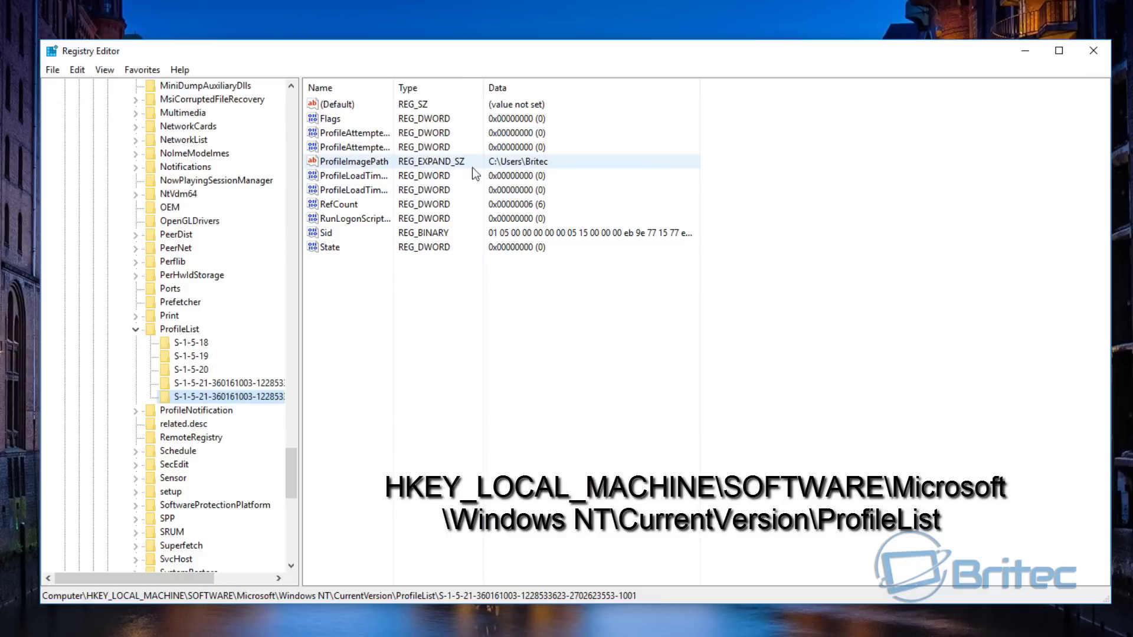
double_click(373, 164)
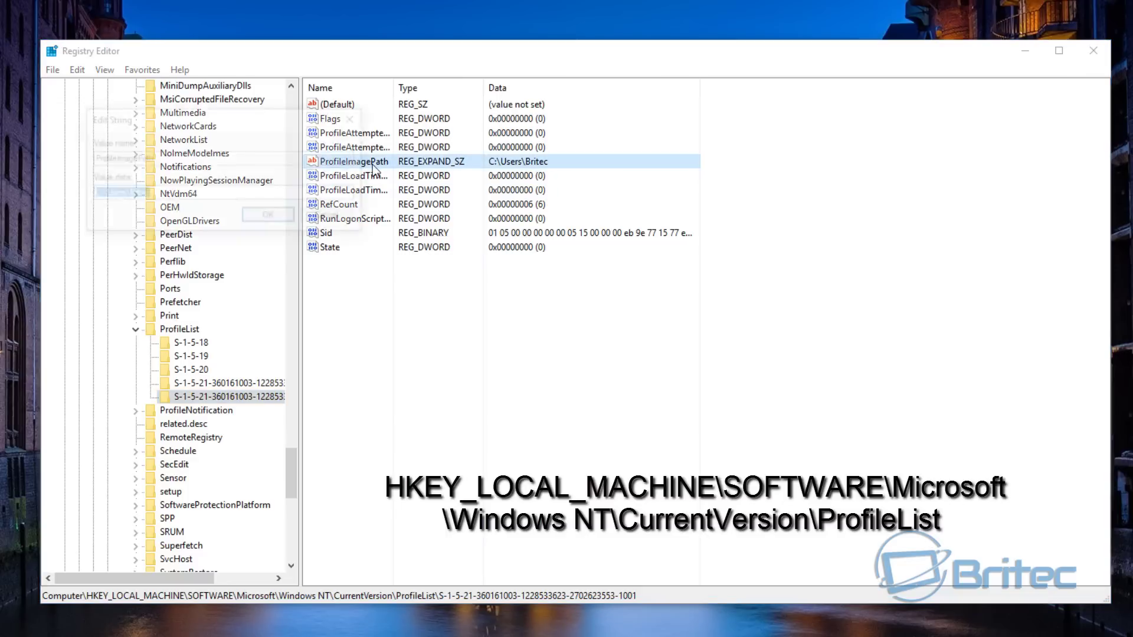
drag(182, 118, 413, 273)
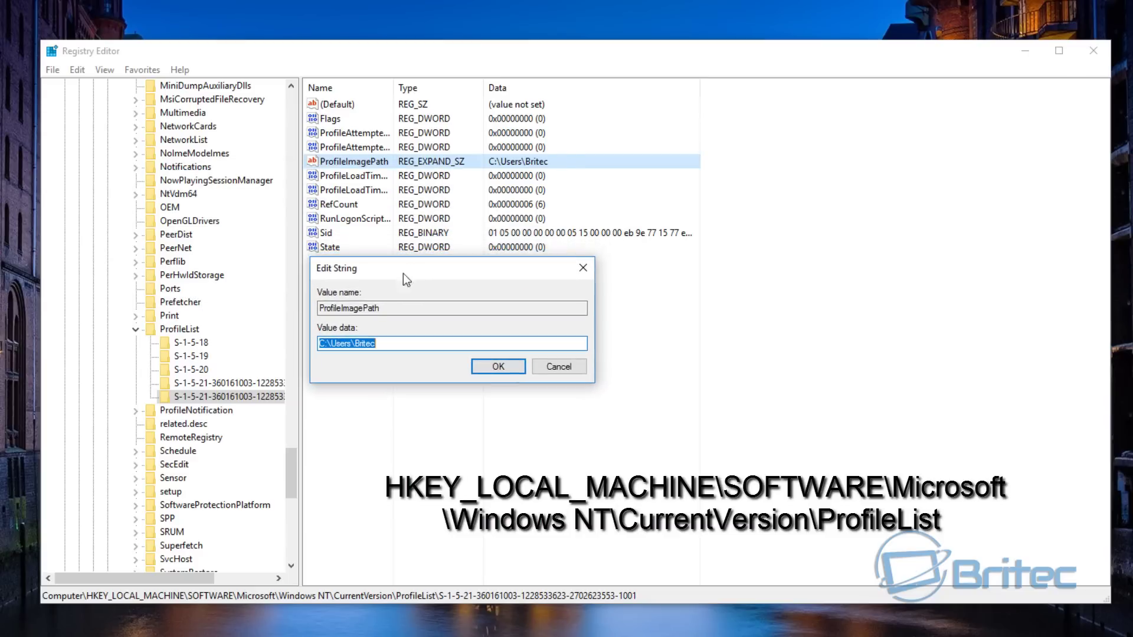
click(373, 347)
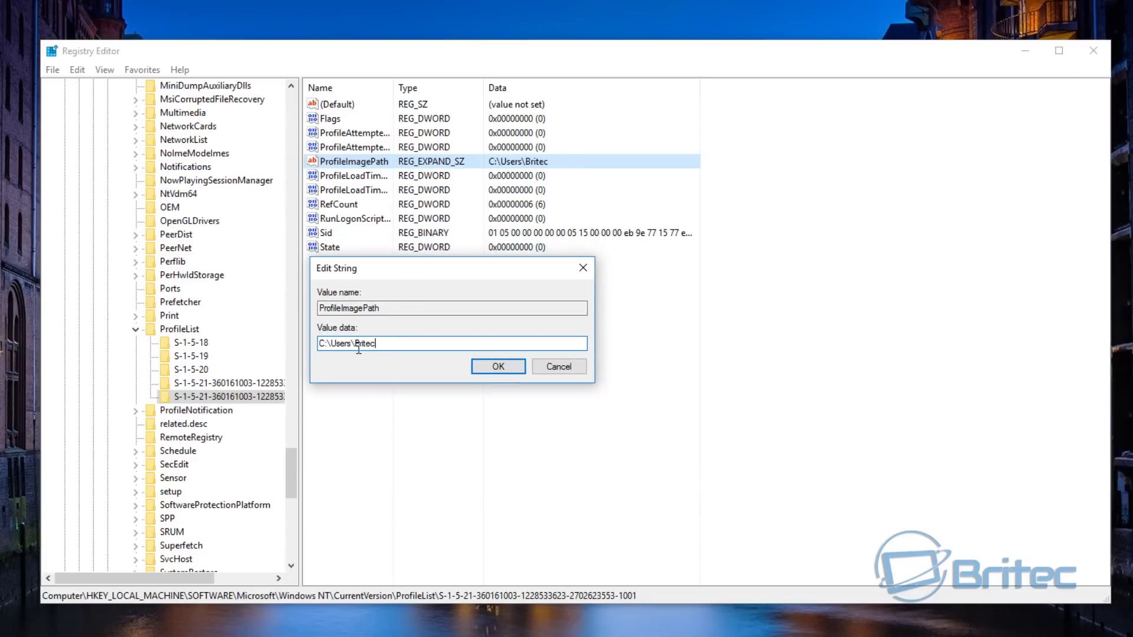
click(547, 366)
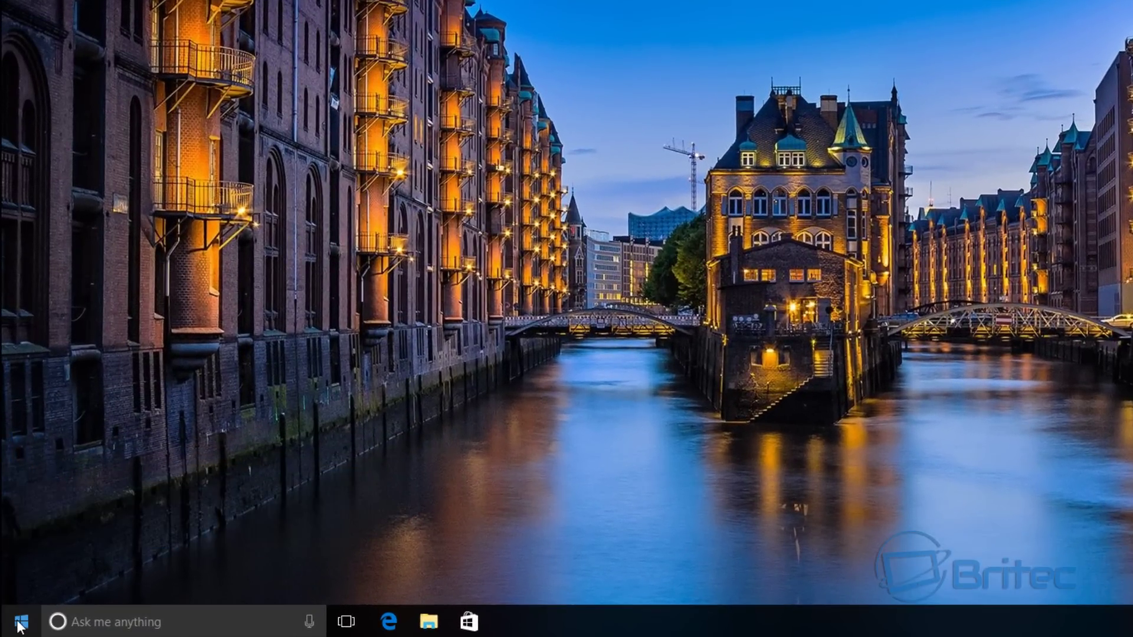
Launch Computer Management from the Start context menu and open Local Users and Groups > Users.
right_click(21, 621)
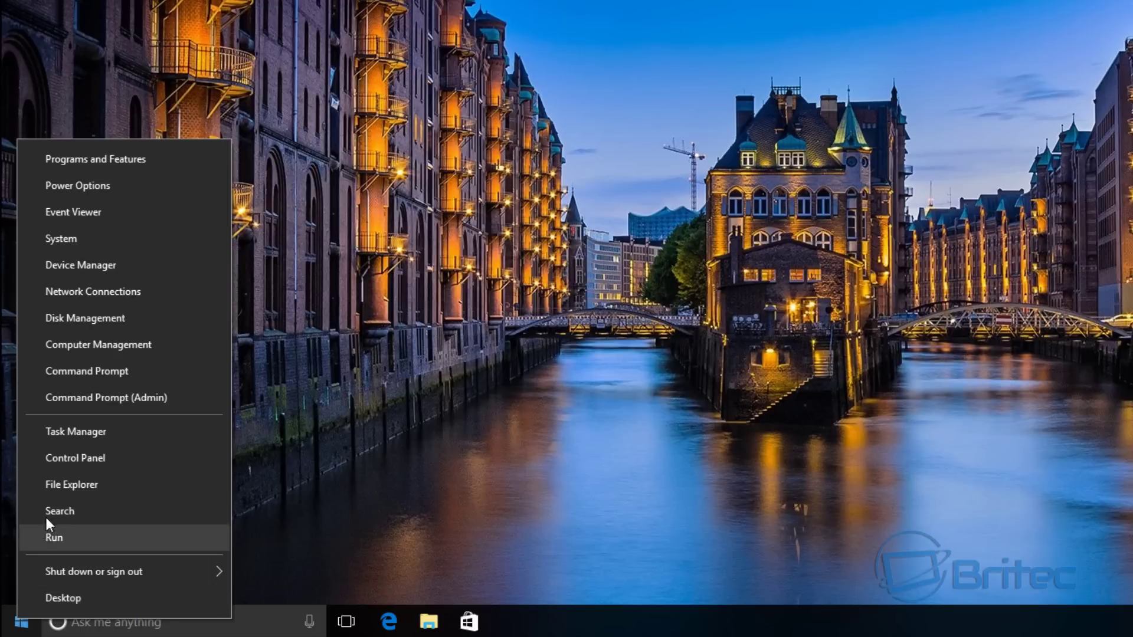
click(80, 345)
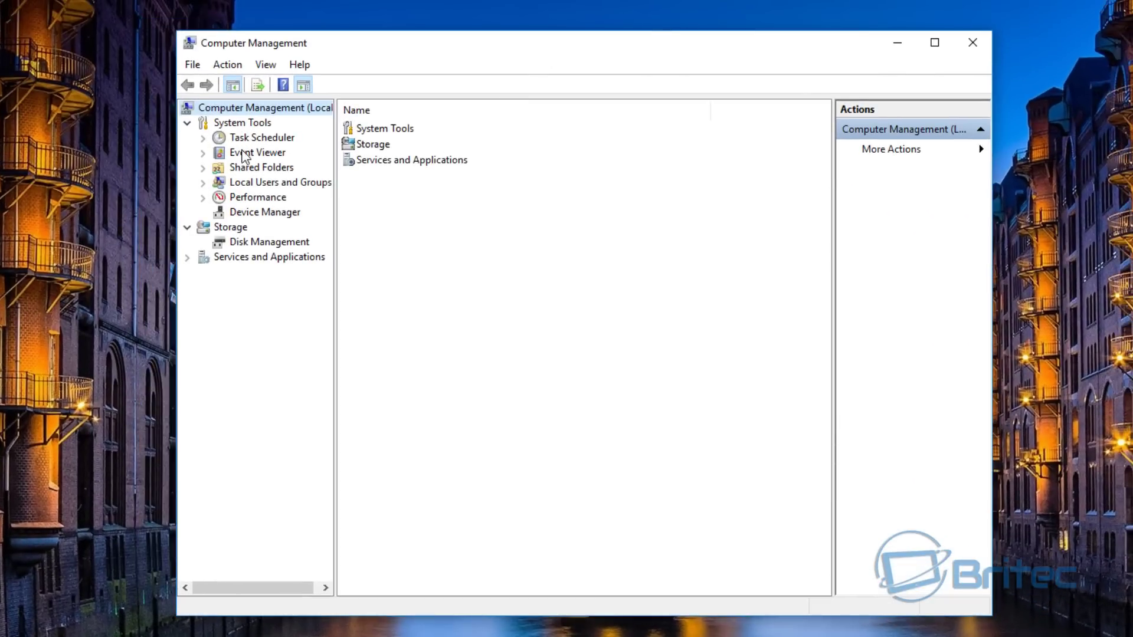
click(245, 183)
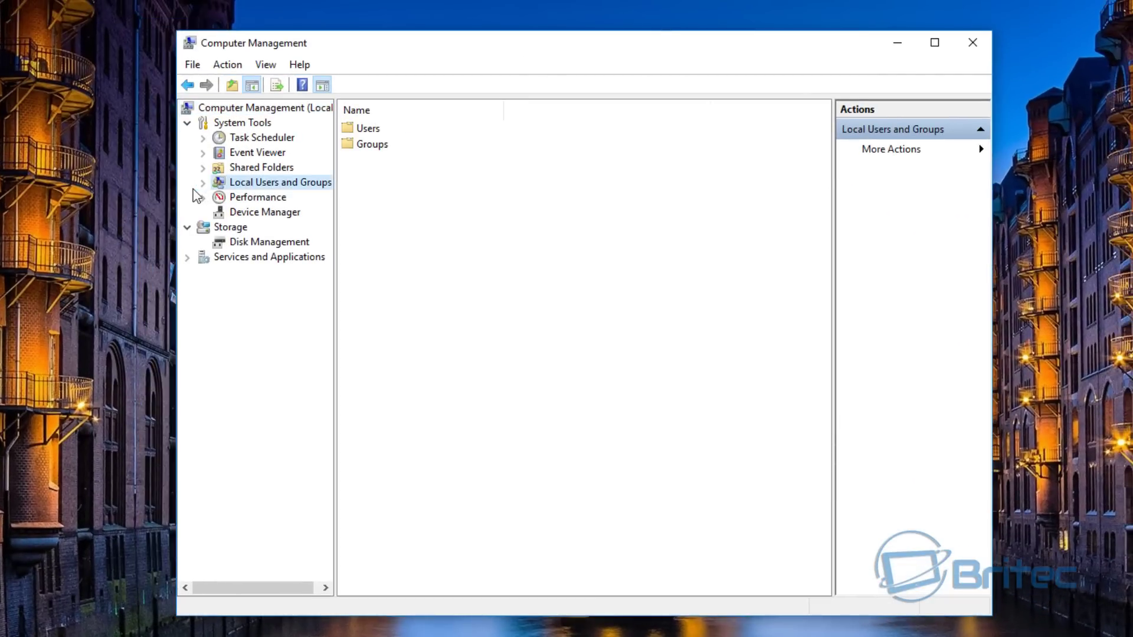
double_click(369, 129)
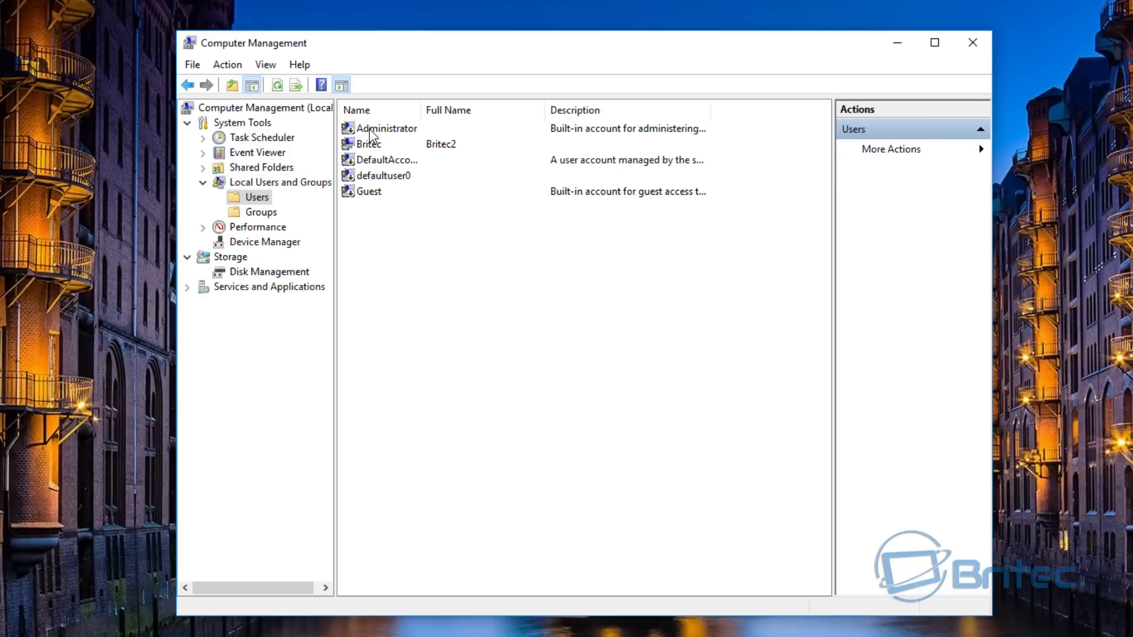
Set the main account's Full name to match its user name in Properties and apply it.
click(372, 147)
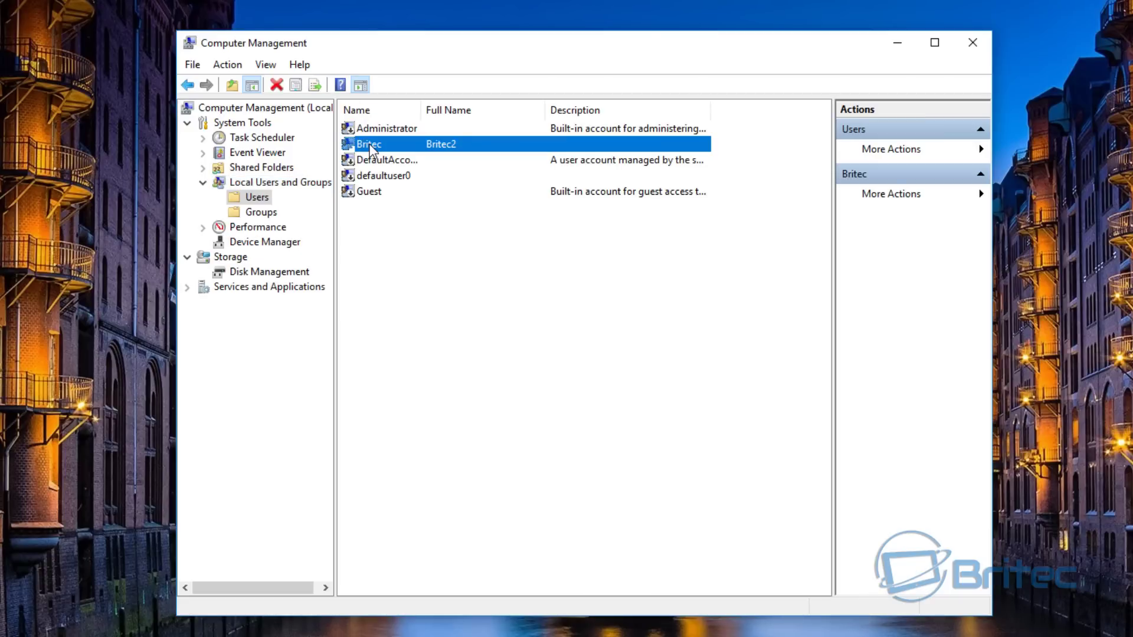
right_click(440, 150)
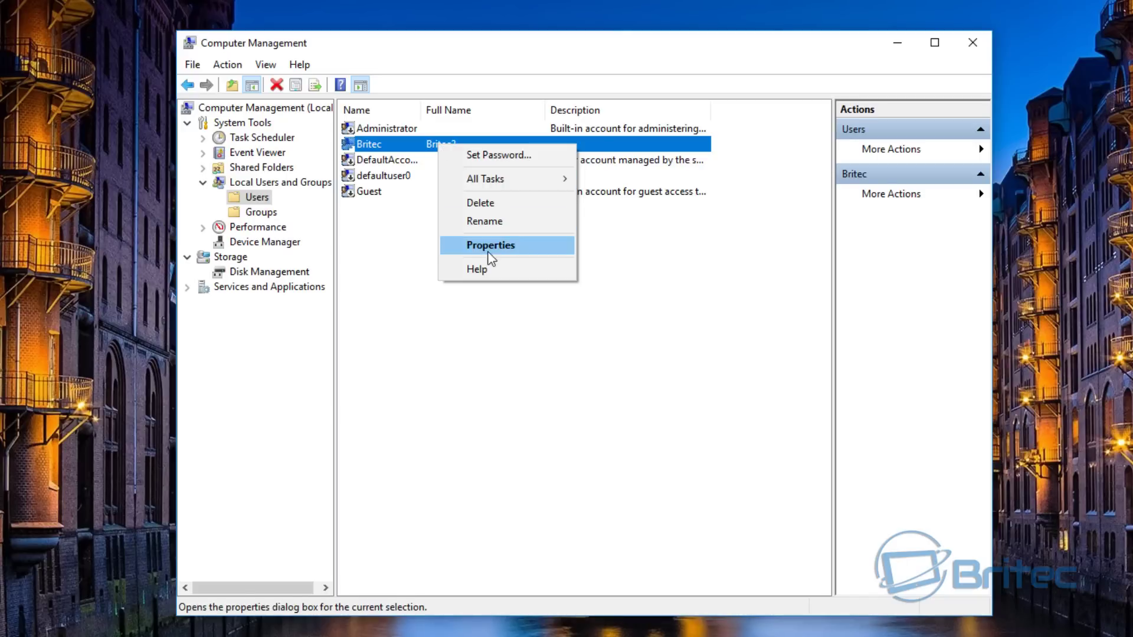
click(493, 223)
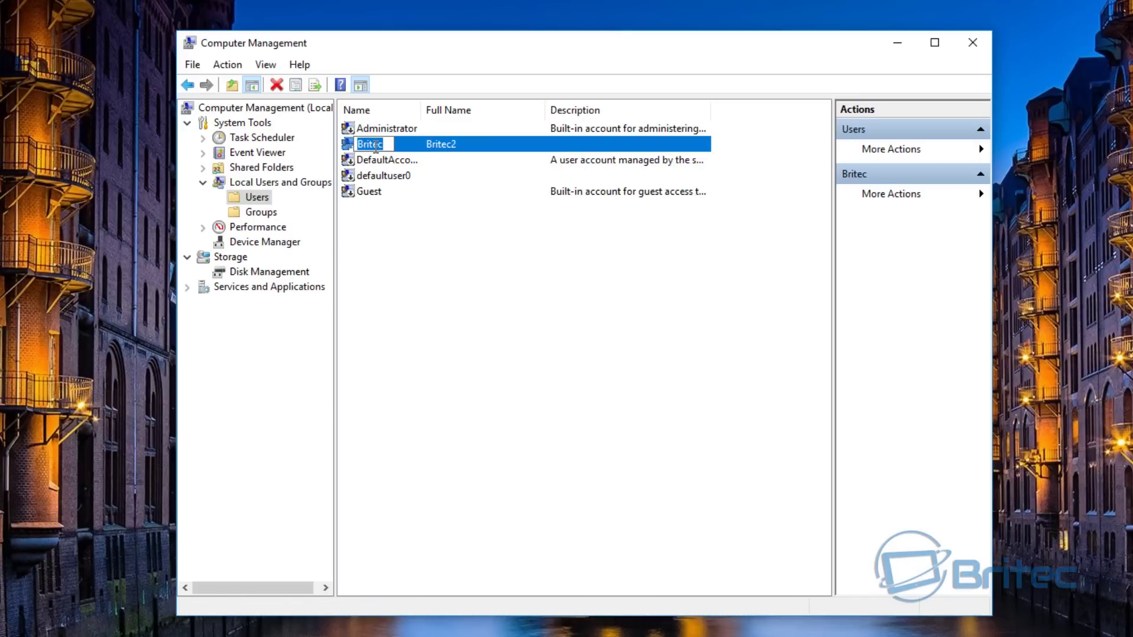
double_click(427, 150)
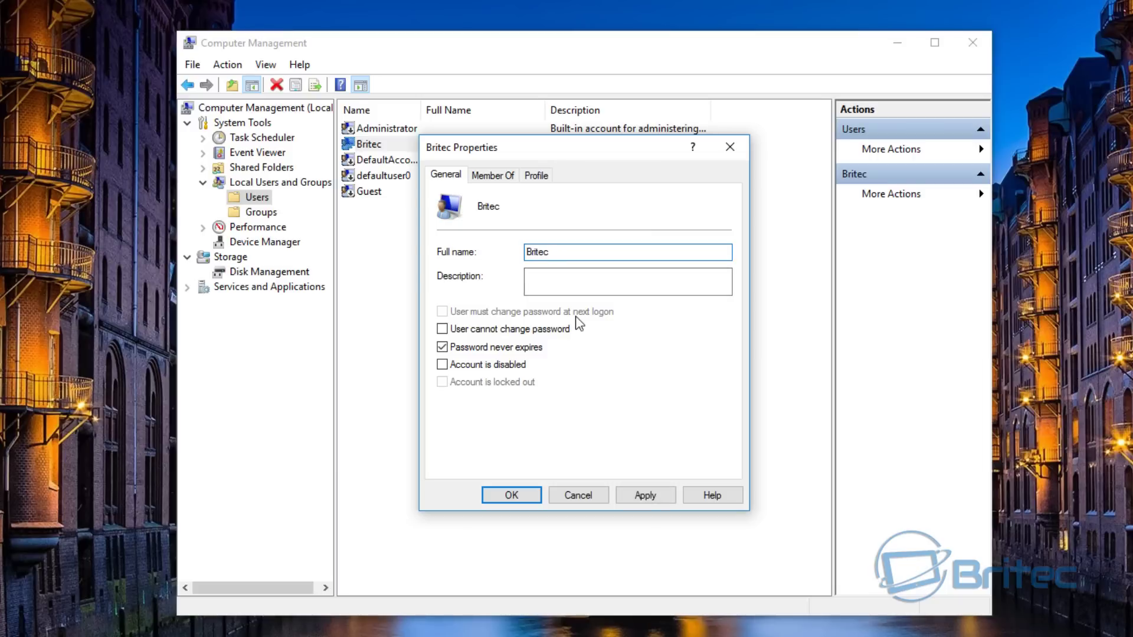
click(647, 496)
click(526, 496)
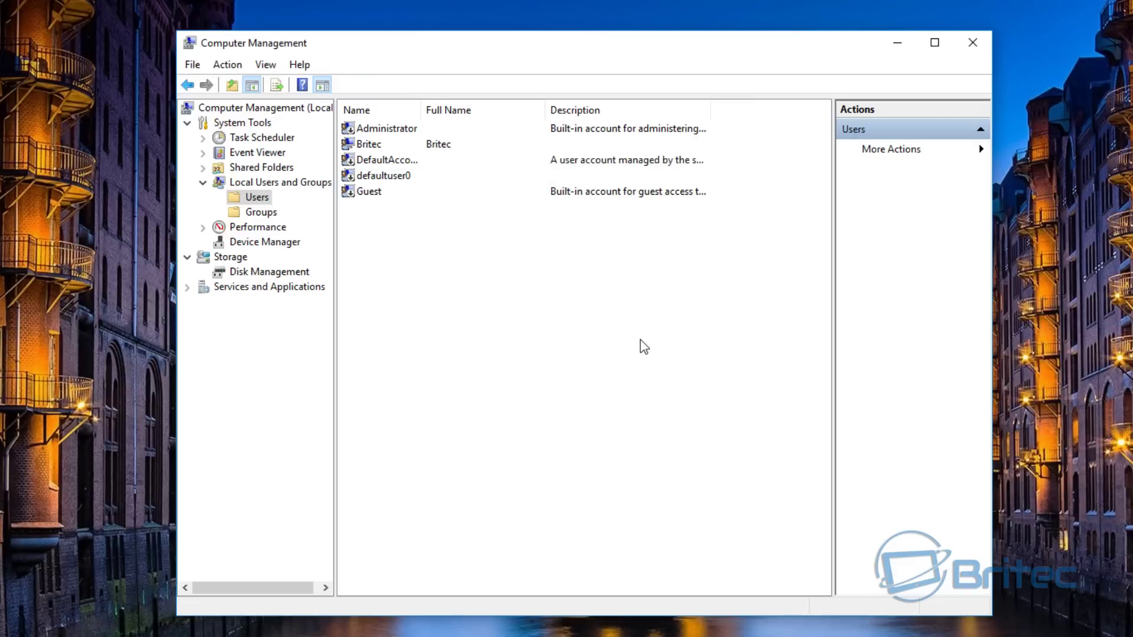
click(979, 51)
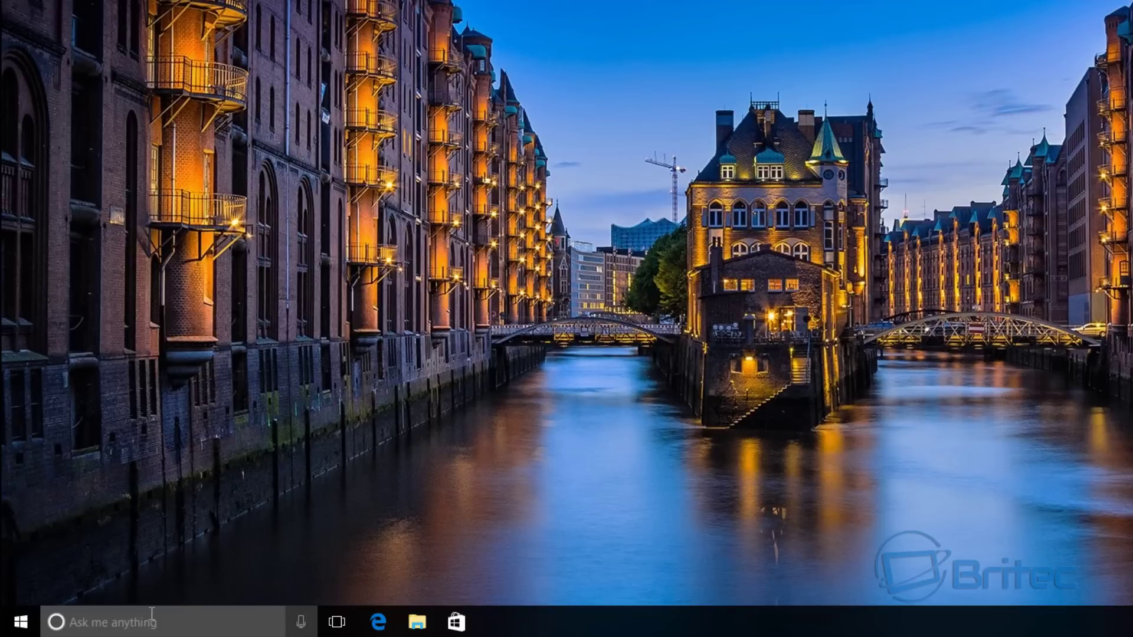
Search for netplwiz and launch the User Accounts tool.
click(122, 623)
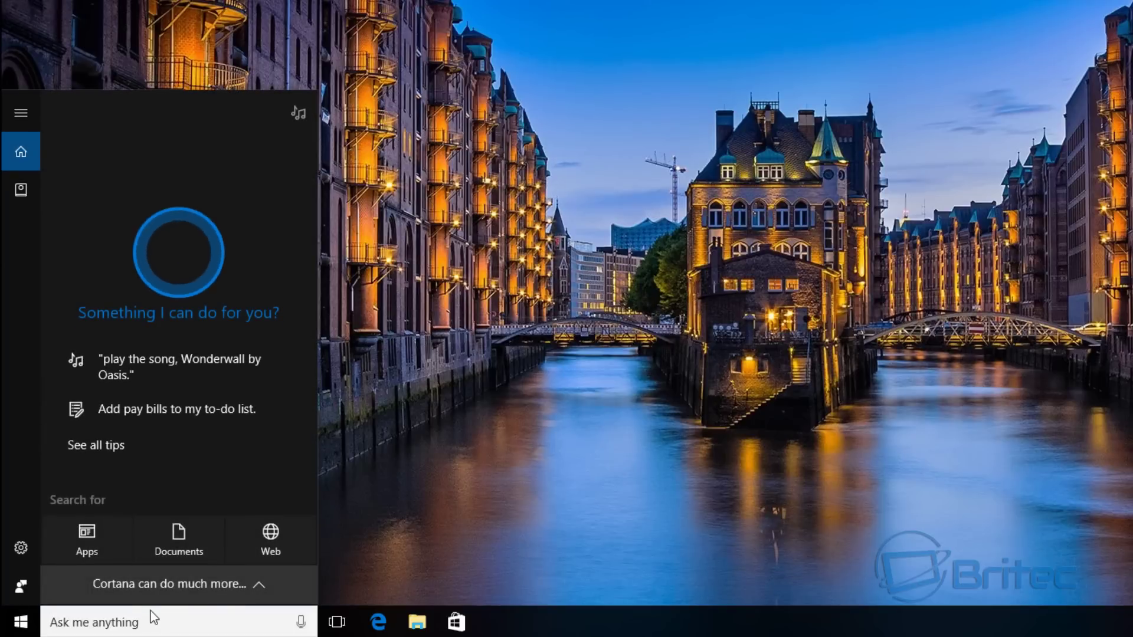
text(net)
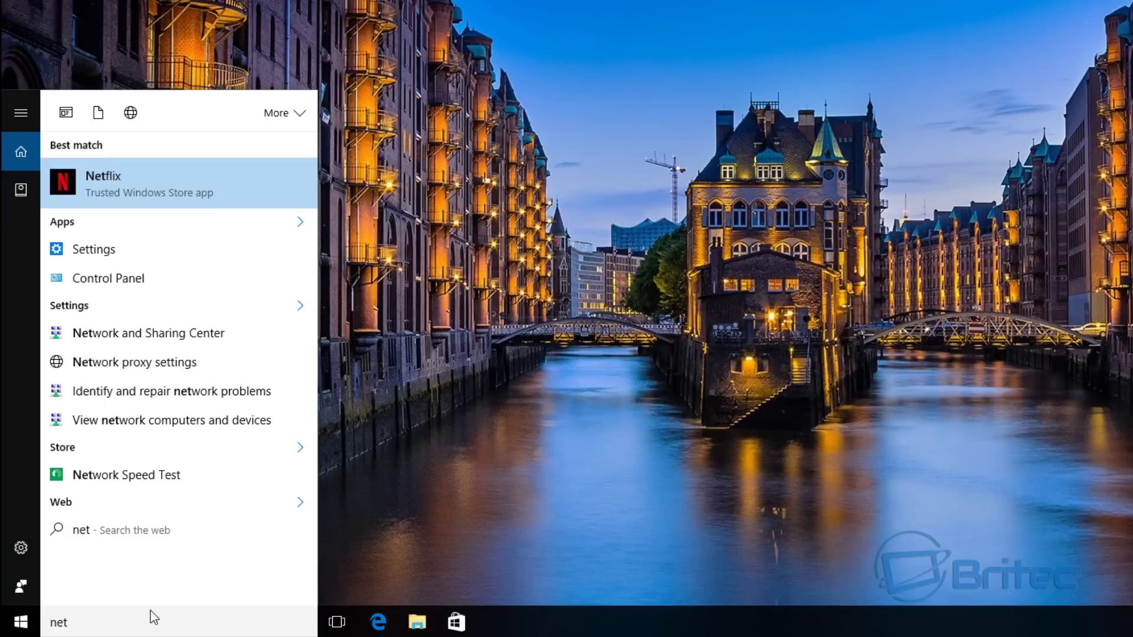
text(plwiz)
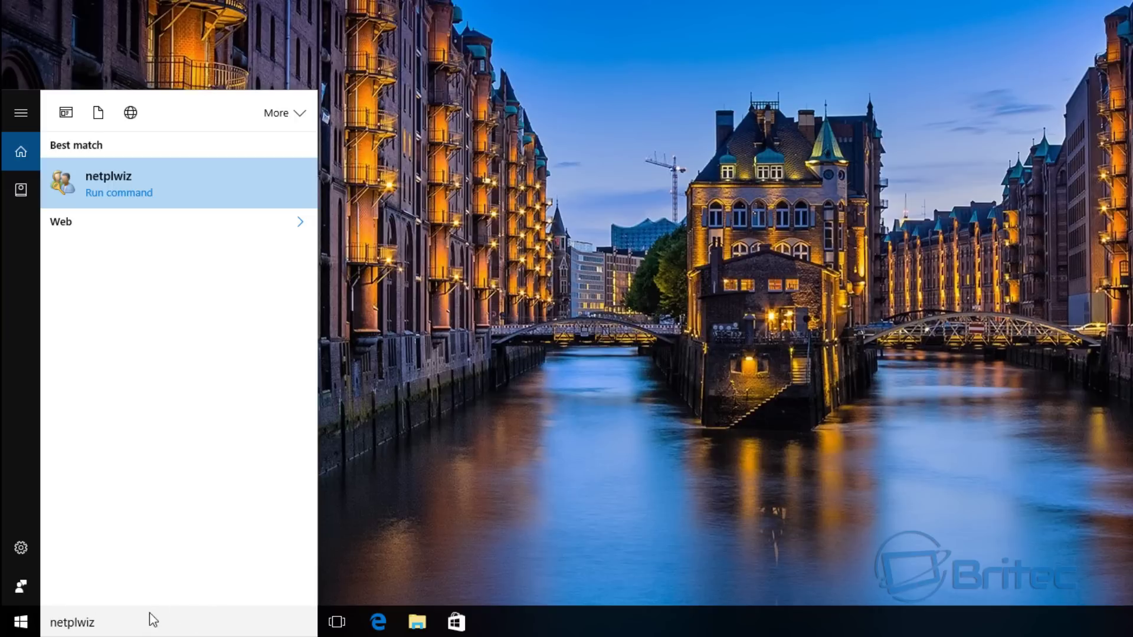
click(112, 179)
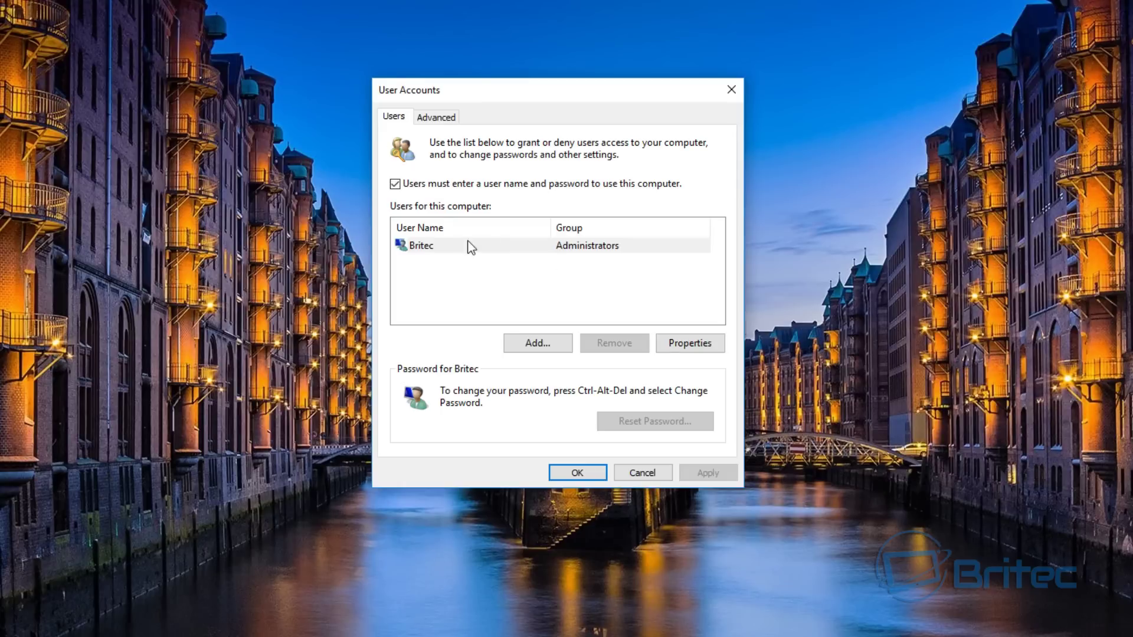
Open the local account's properties, review its User name and Full name, then cancel without changes.
click(443, 253)
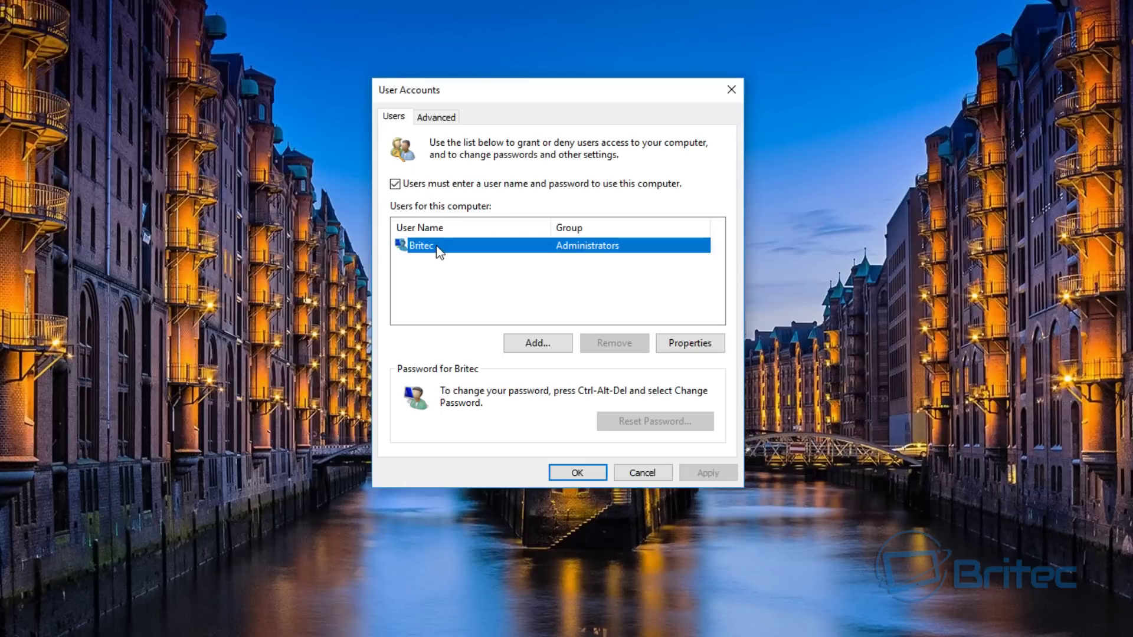
double_click(437, 245)
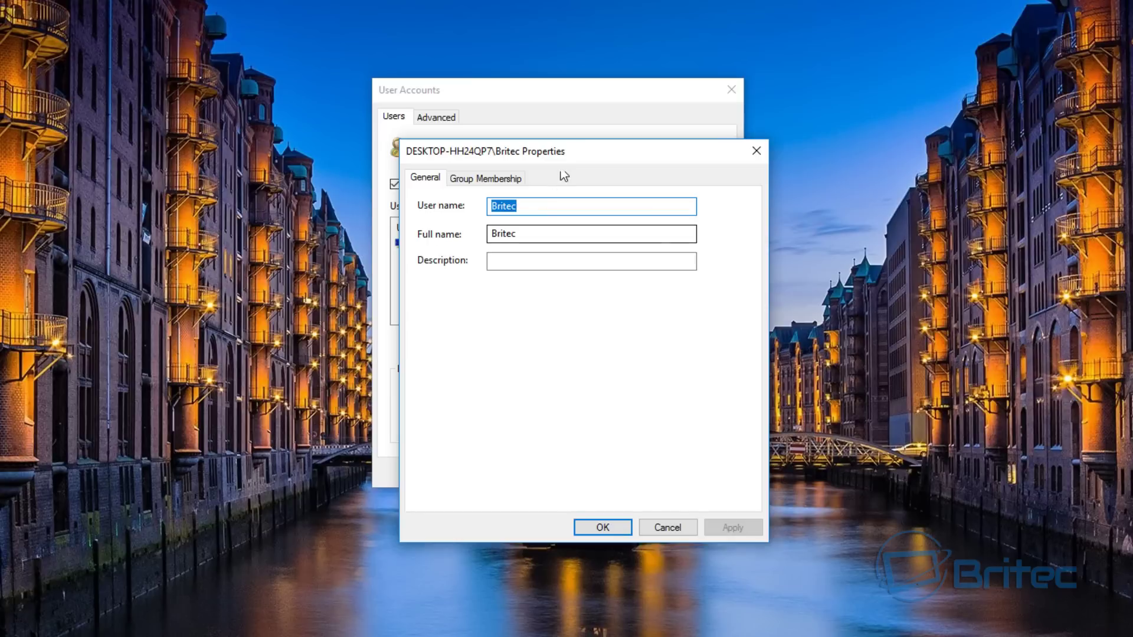
drag(557, 151, 534, 128)
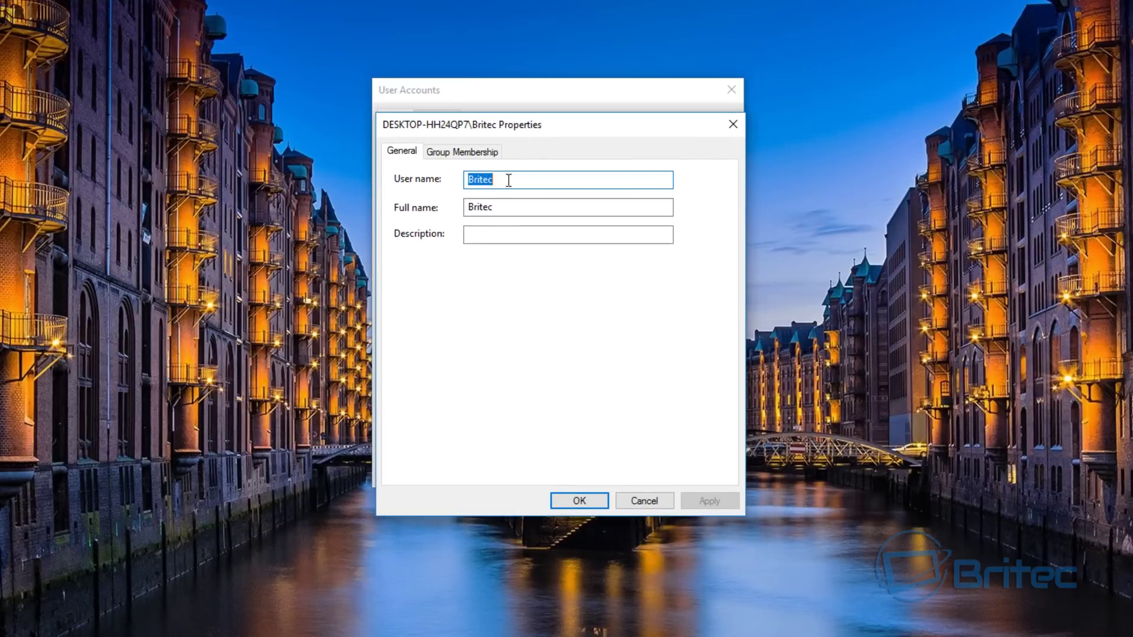
drag(501, 207, 447, 206)
drag(498, 179, 427, 186)
click(732, 125)
click(692, 343)
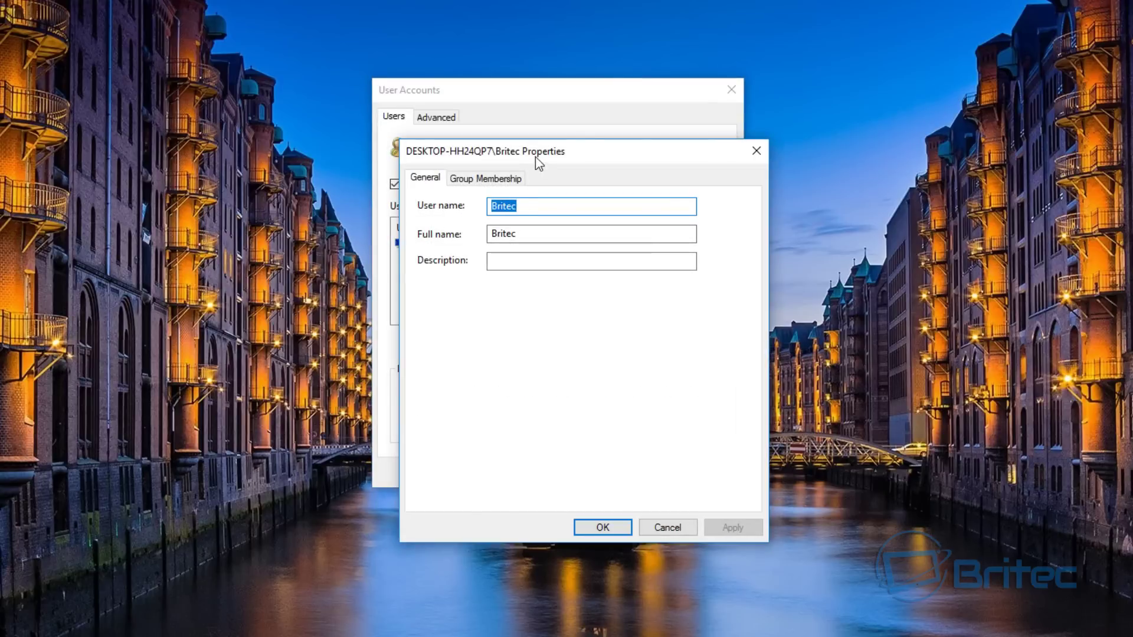
drag(536, 157, 515, 121)
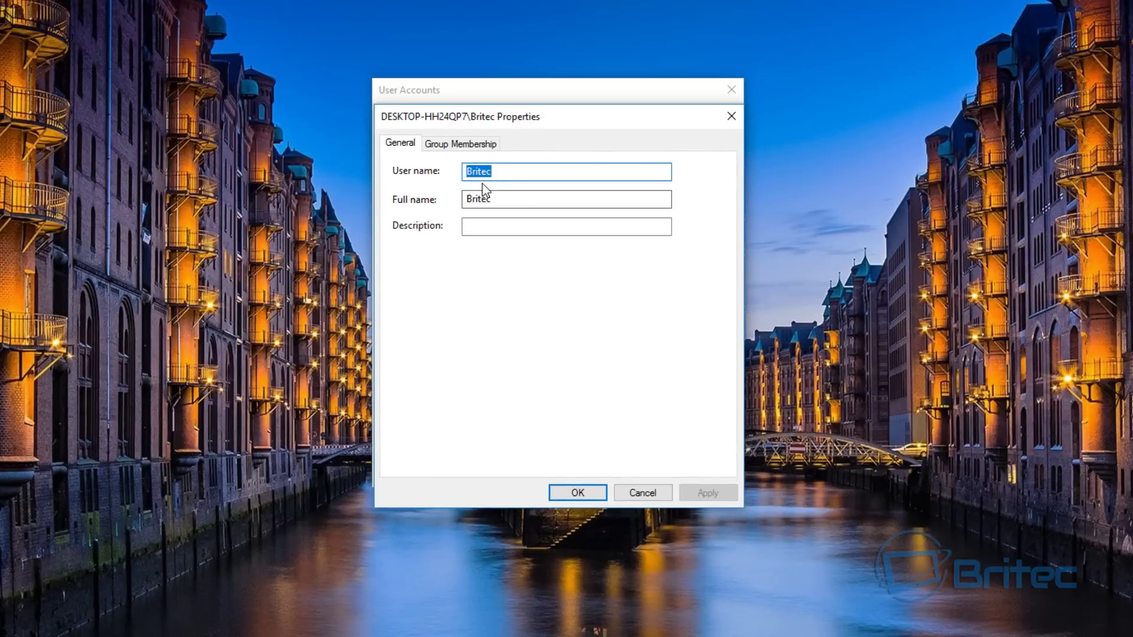
click(640, 496)
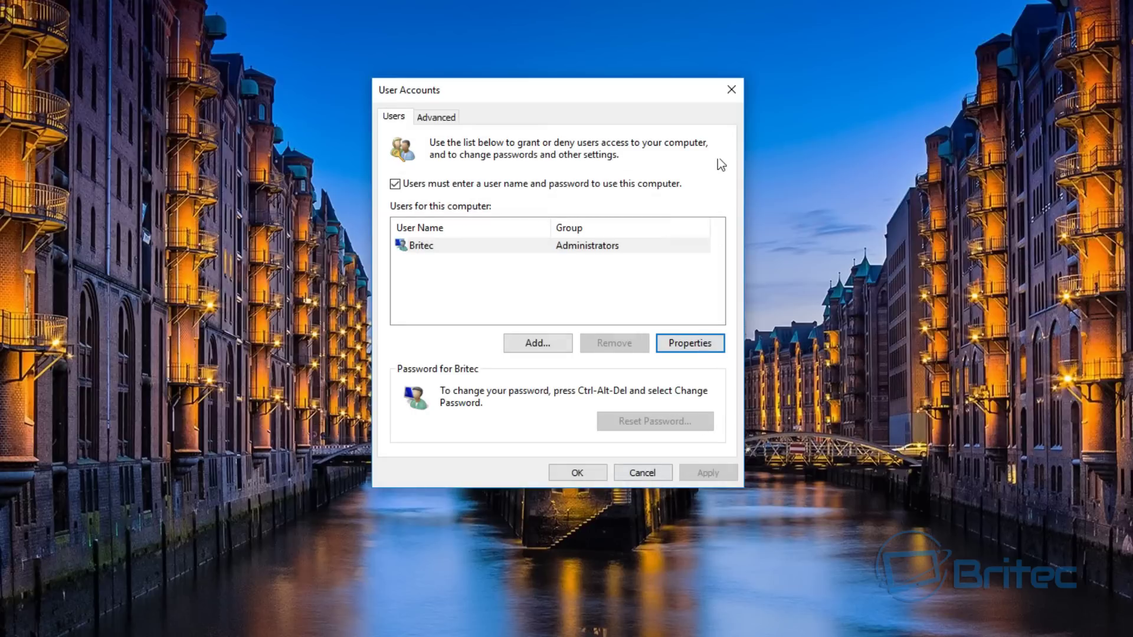
Close the User Accounts (netplwiz) window, returning to the desktop.
click(731, 89)
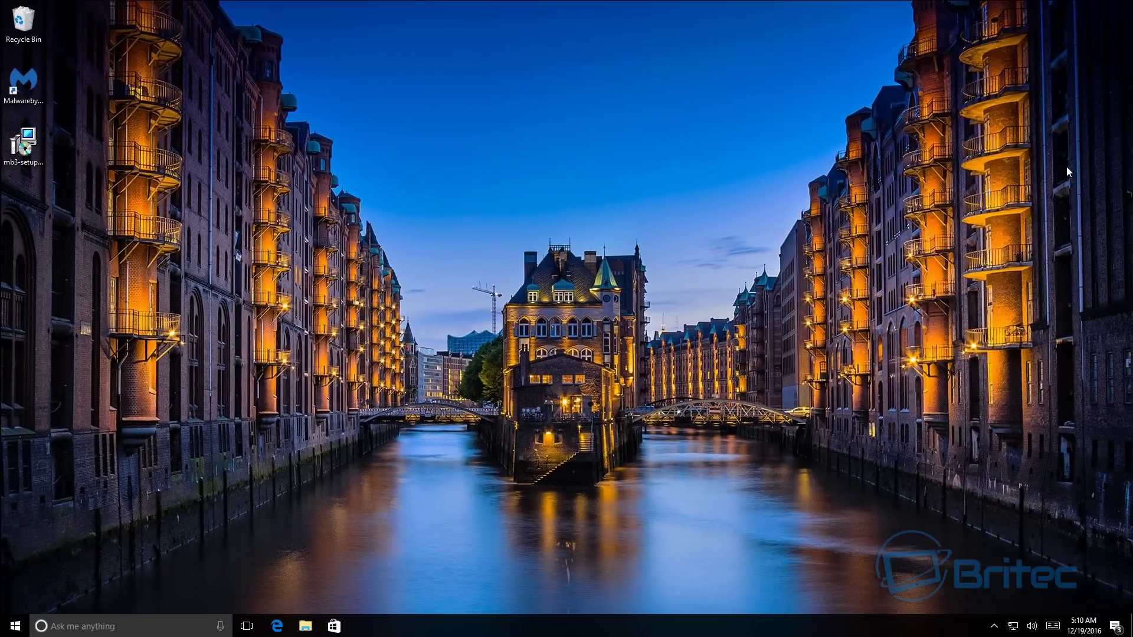